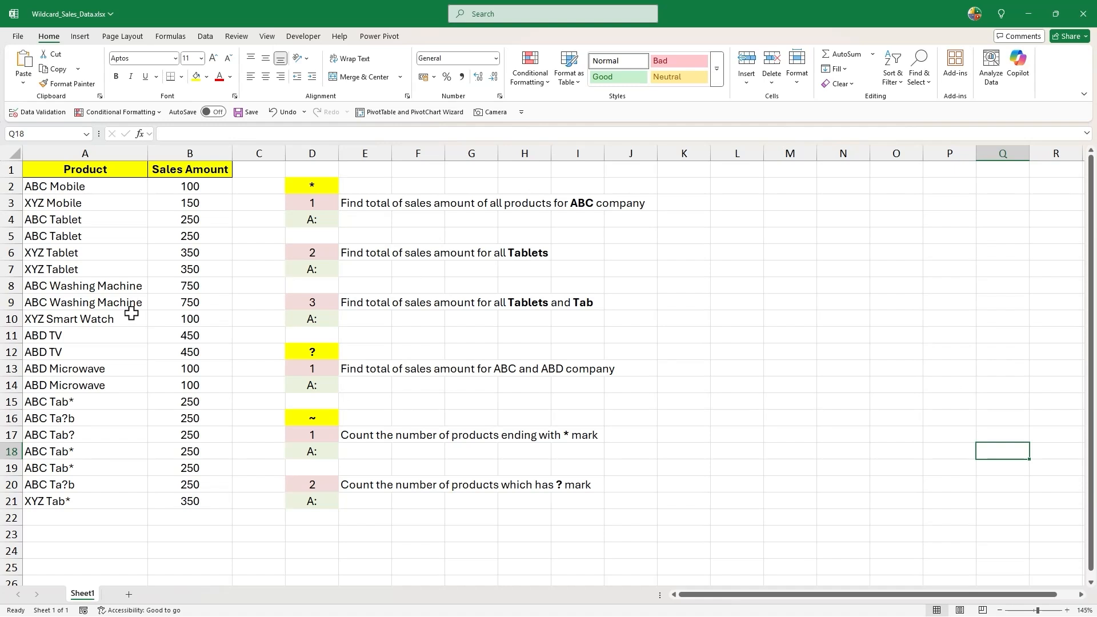
# Step: Review the sales table, examining its headers and the Product and Sales Amount columns
pyautogui.moveTo(76, 177); pyautogui.dragTo(187, 495)
pyautogui.click(154, 381)
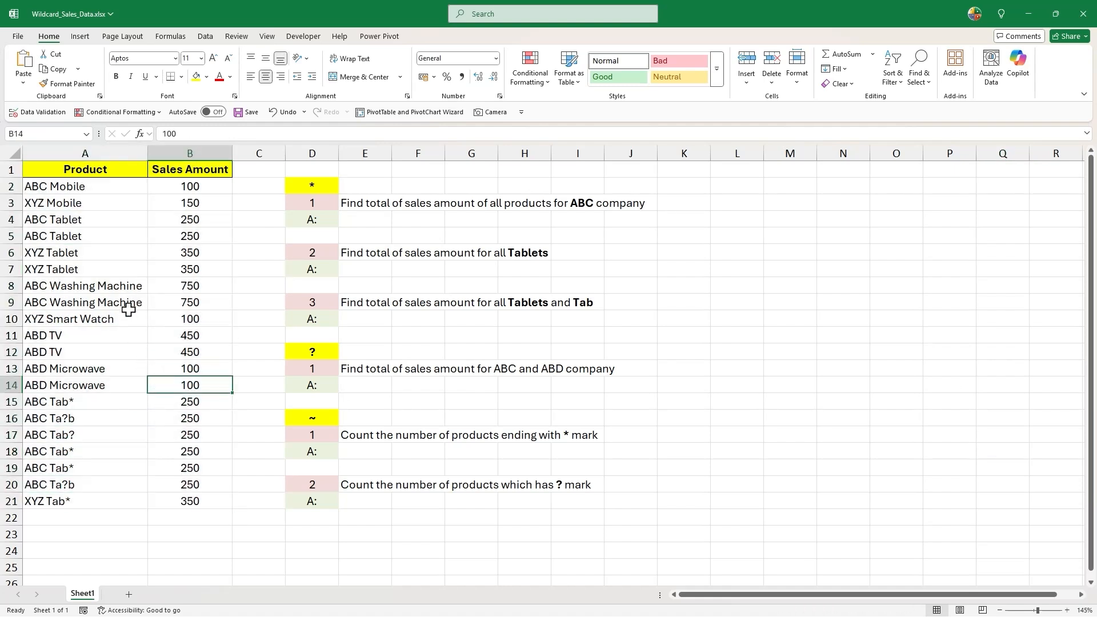
pyautogui.moveTo(79, 169); pyautogui.dragTo(164, 175)
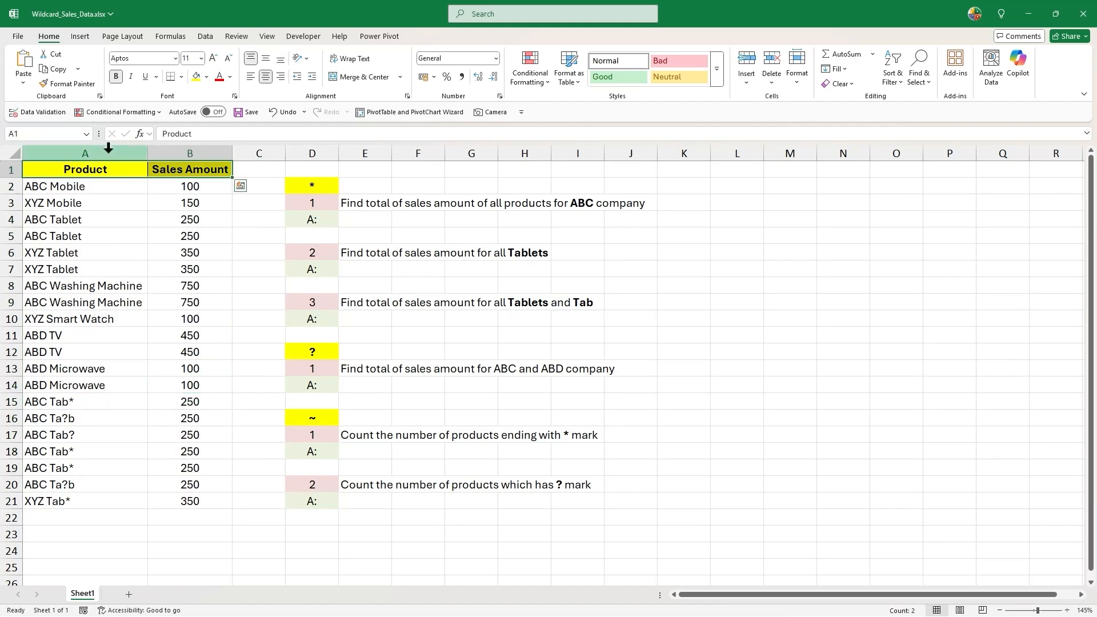
pyautogui.click(108, 153)
pyautogui.click(173, 153)
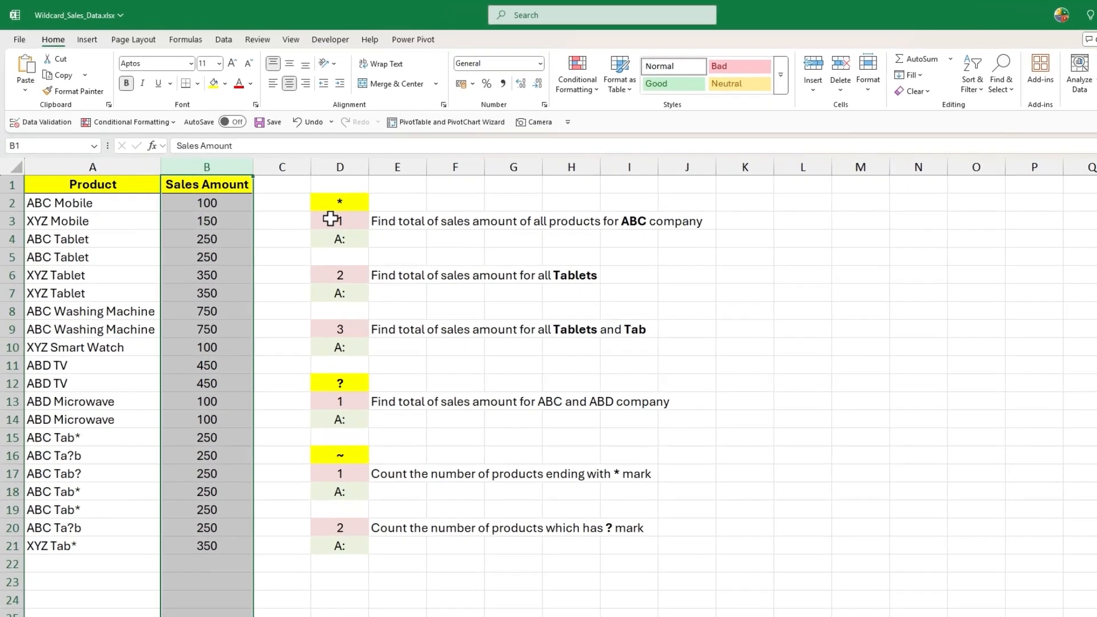
# Step: Total the sales of all ABC company products in E4 with =SUMIF(A:A,"ABC*",B:B)
pyautogui.click(304, 201)
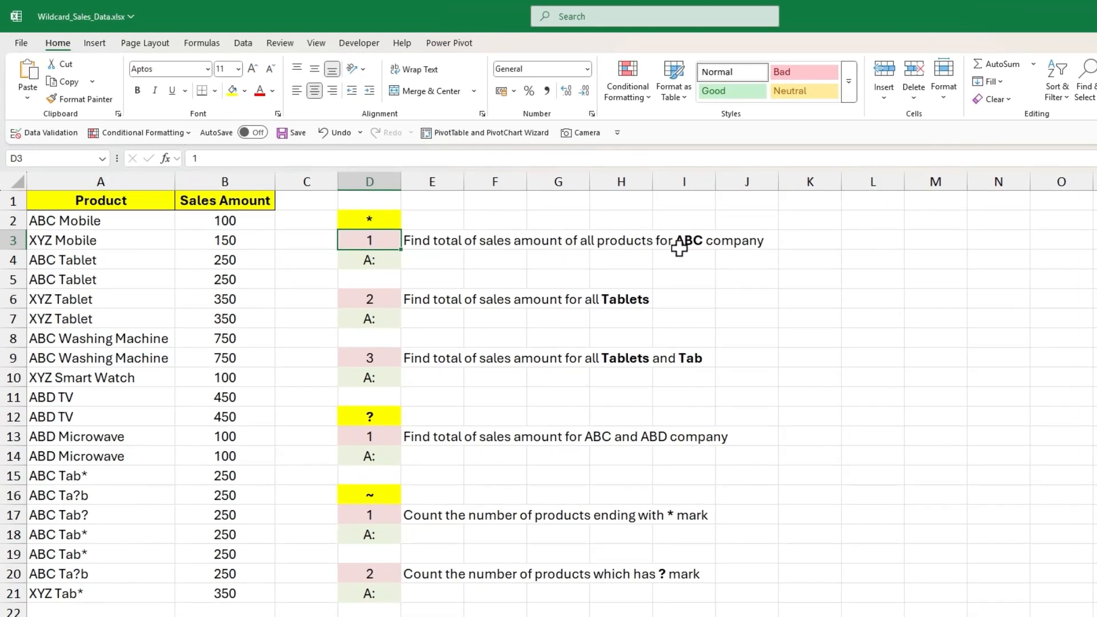
pyautogui.click(460, 264)
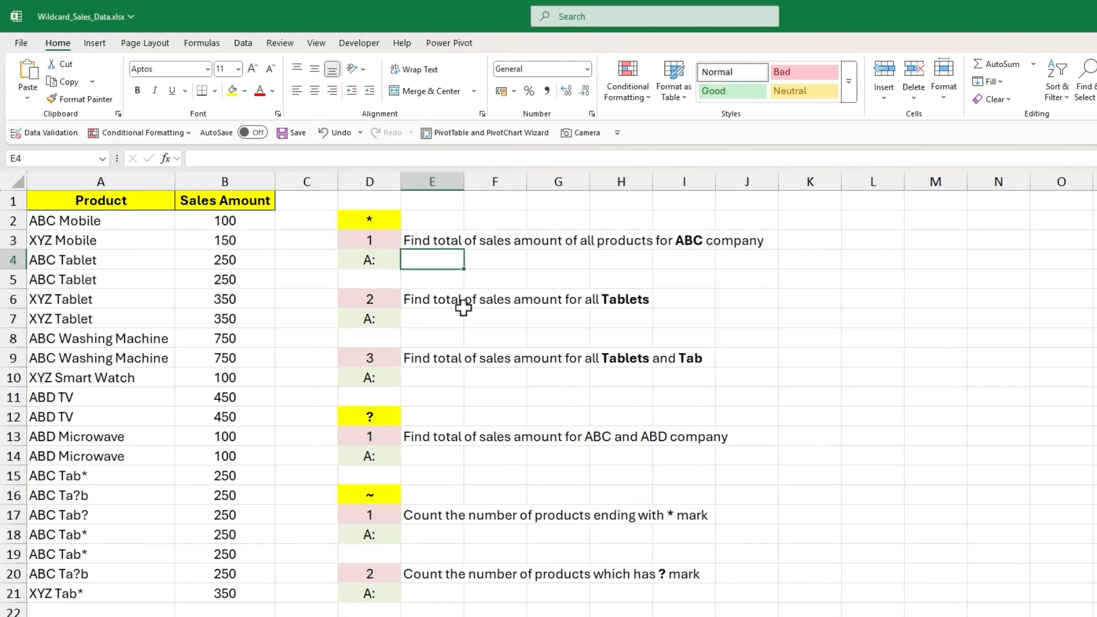
pyautogui.write('=sumif')
pyautogui.press('Tab')
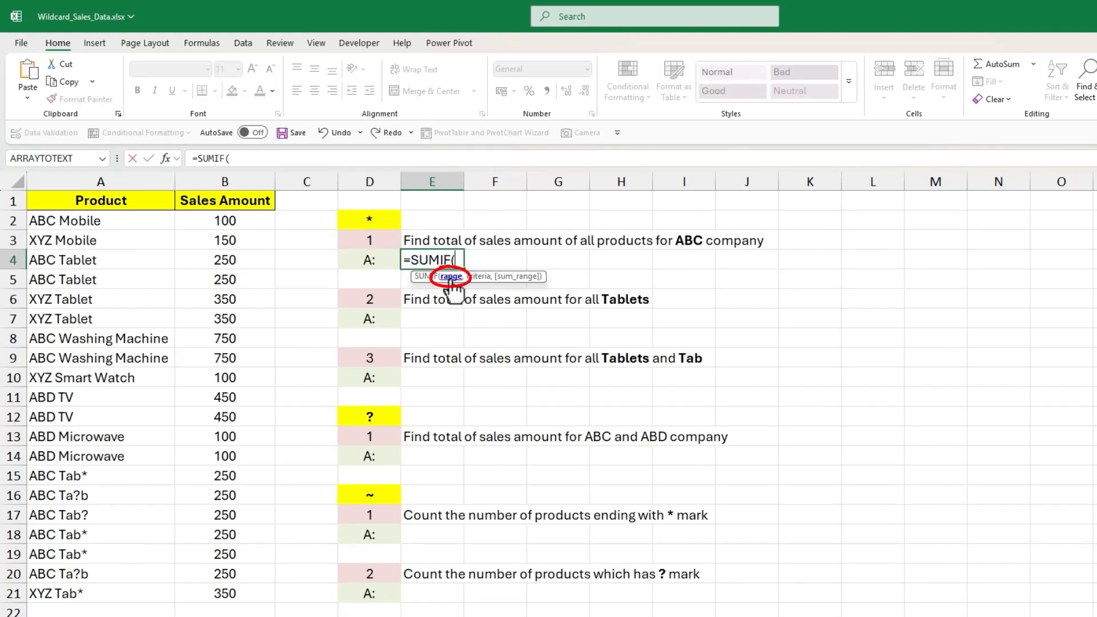
pyautogui.click(131, 182)
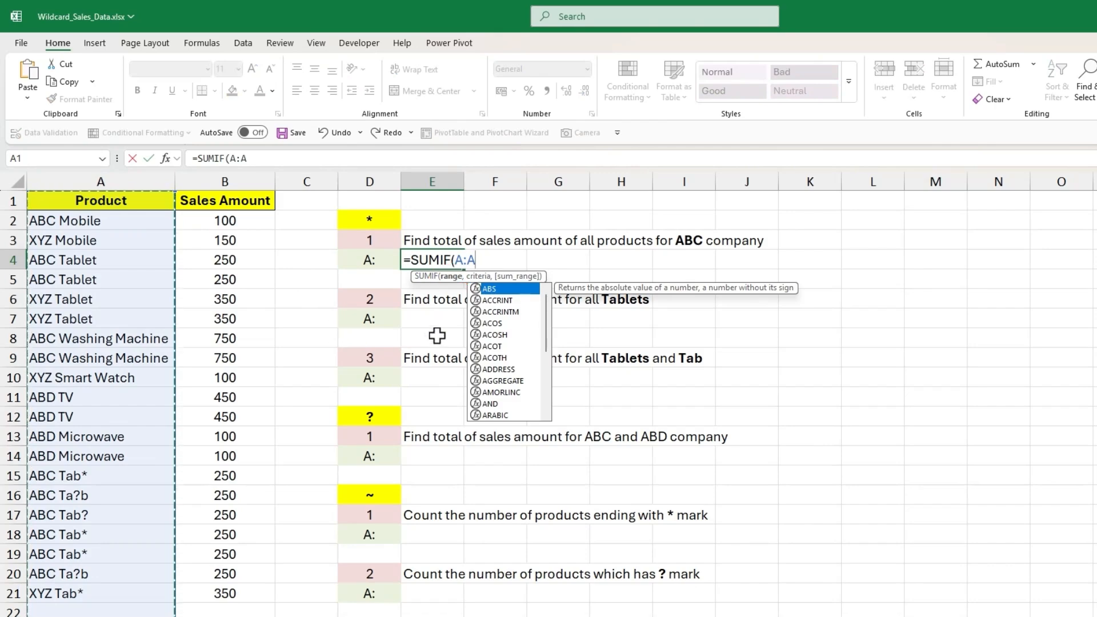
pyautogui.write(',')
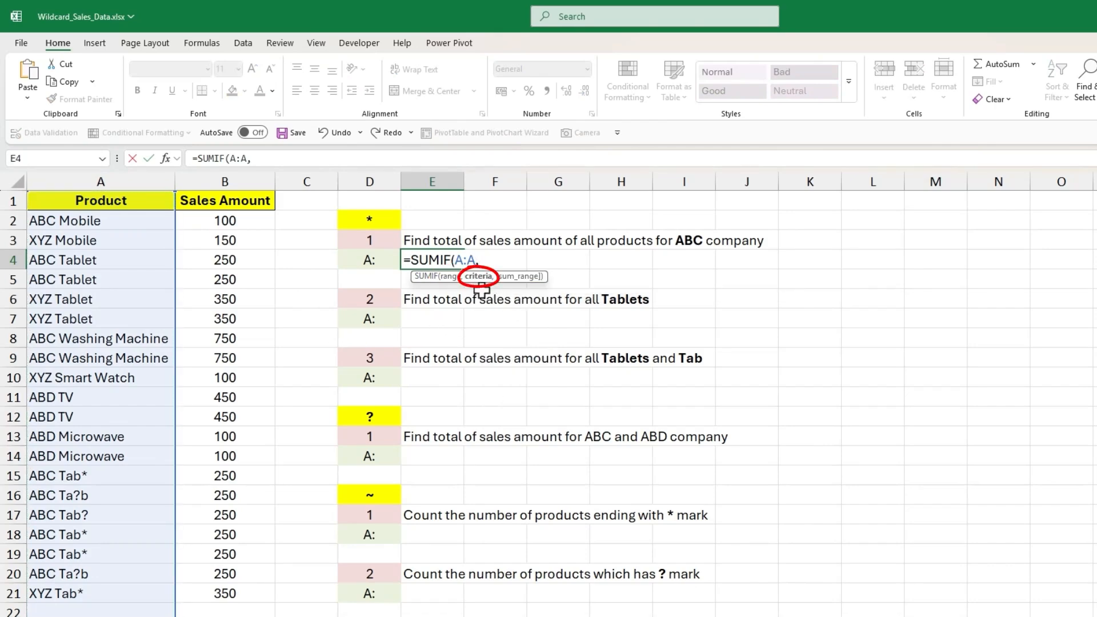
pyautogui.write('ABC*')
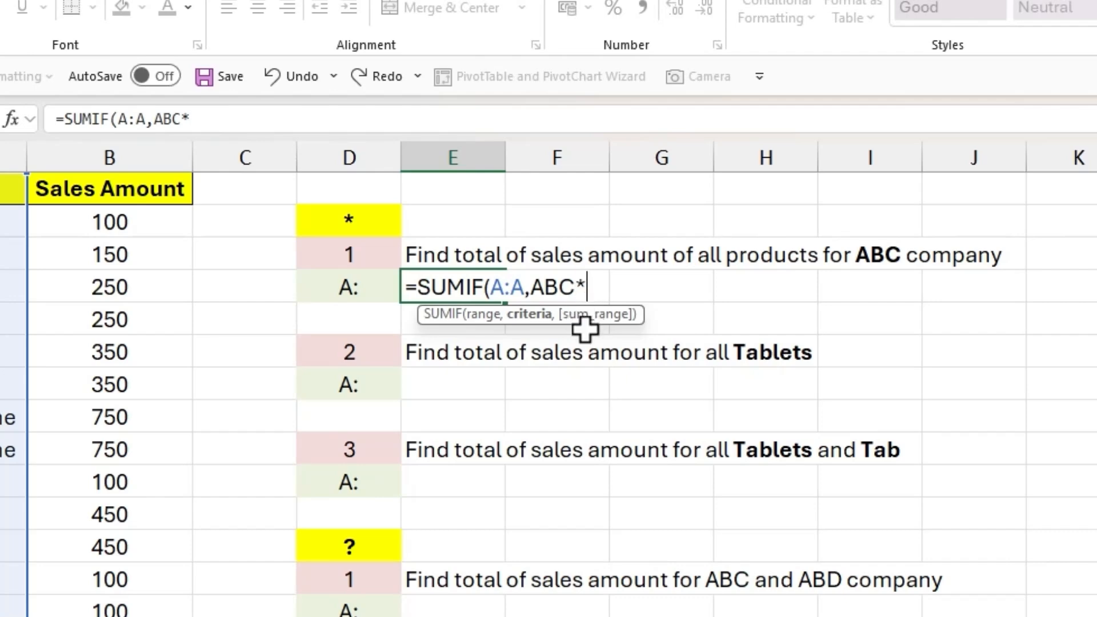
pyautogui.write('"')
pyautogui.click(532, 287)
pyautogui.write('",')
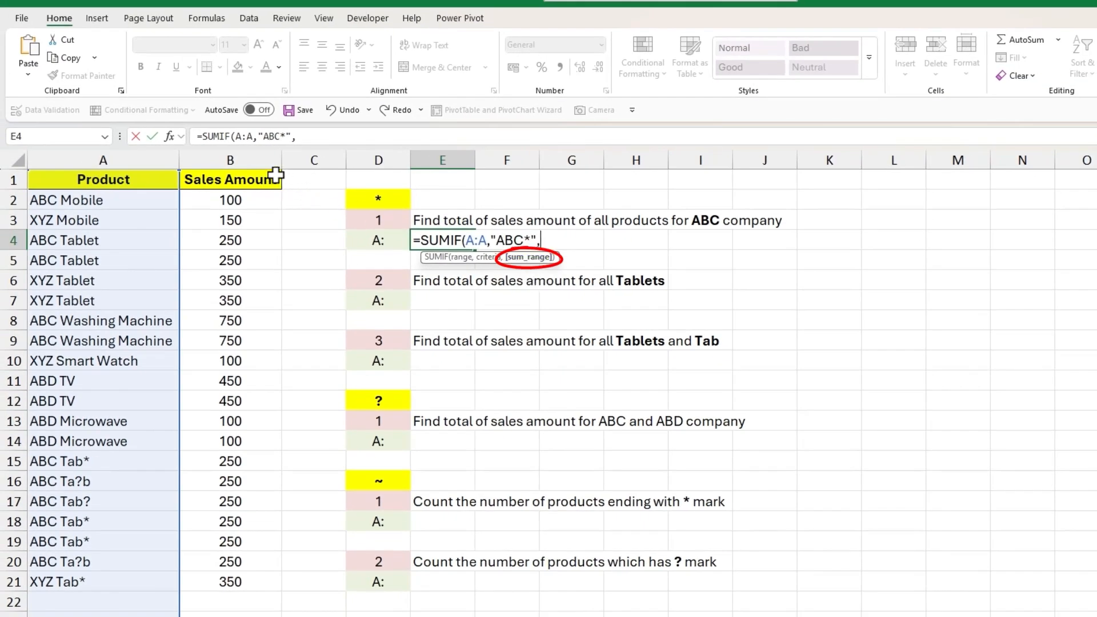
pyautogui.click(261, 163)
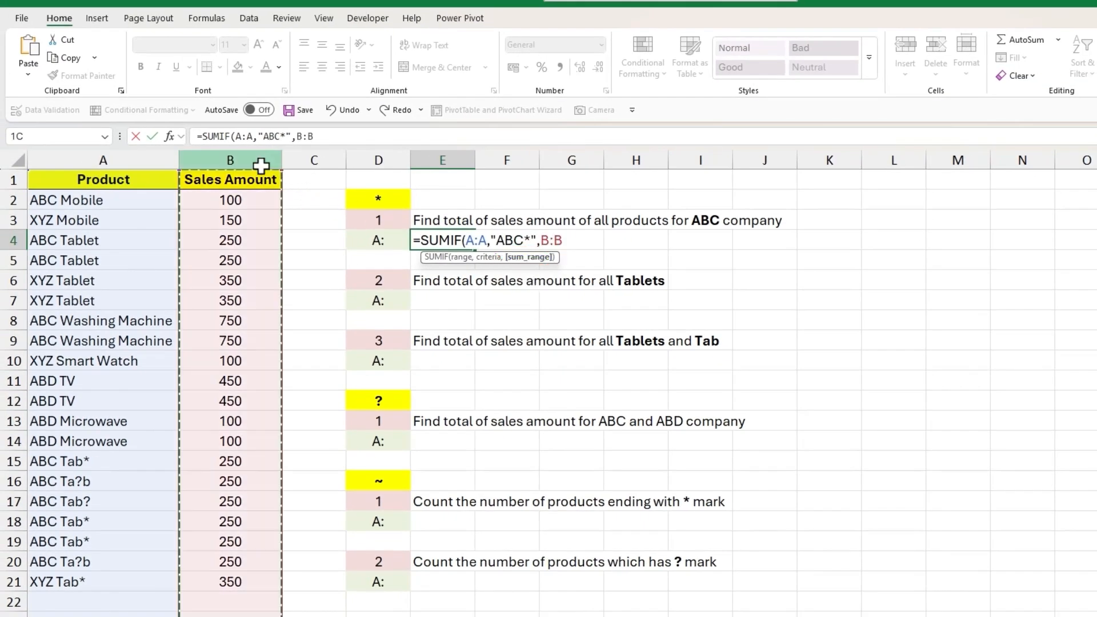
pyautogui.write(')')
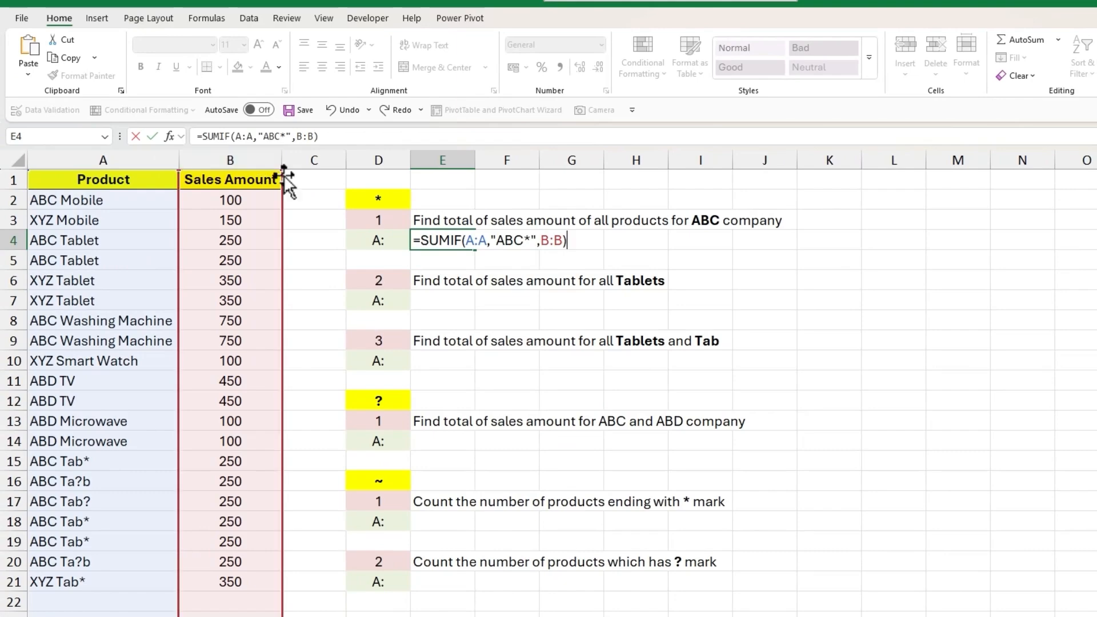
pyautogui.press('Return')
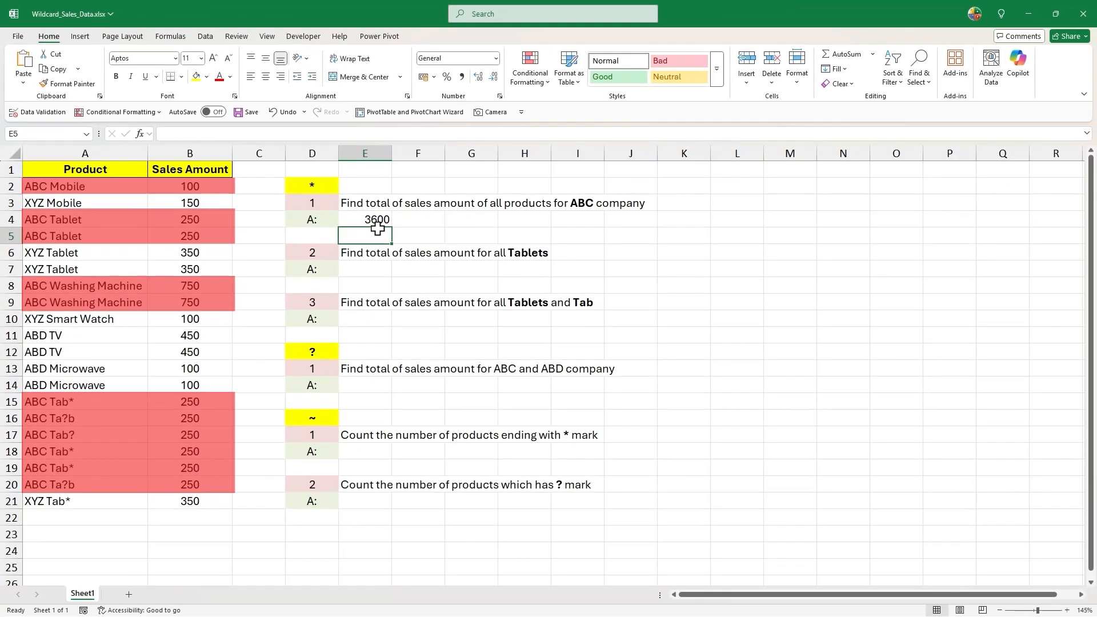
# Step: Total the sales of all products ending in Tablet in E7 with =SUMIF(A:A,"*Tablet",B:B)
pyautogui.click(323, 255)
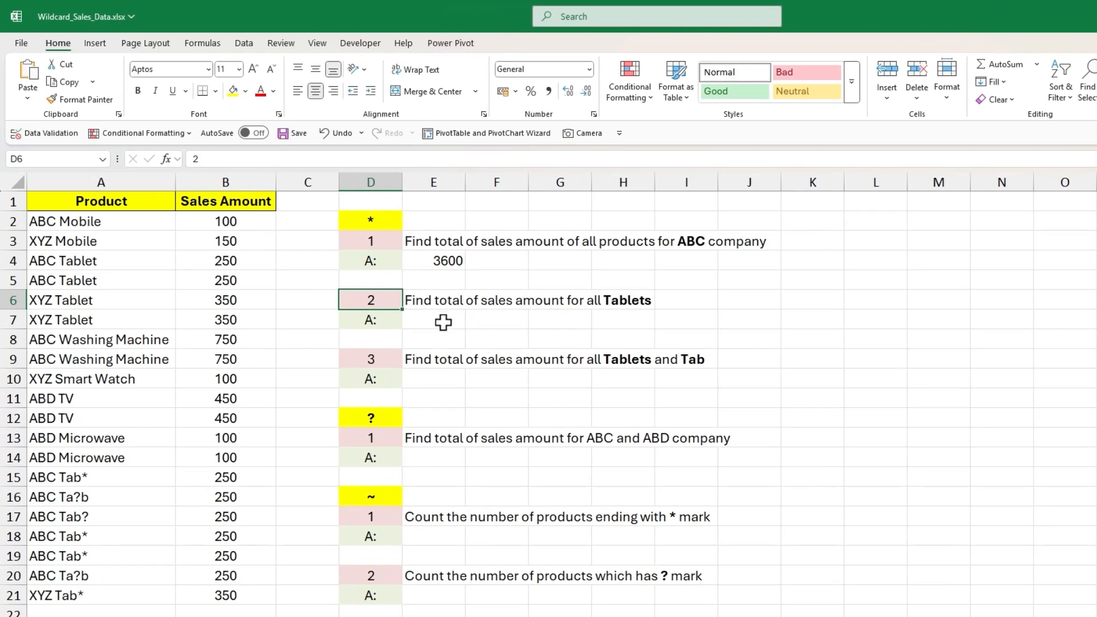
pyautogui.click(443, 321)
pyautogui.write('=sumif')
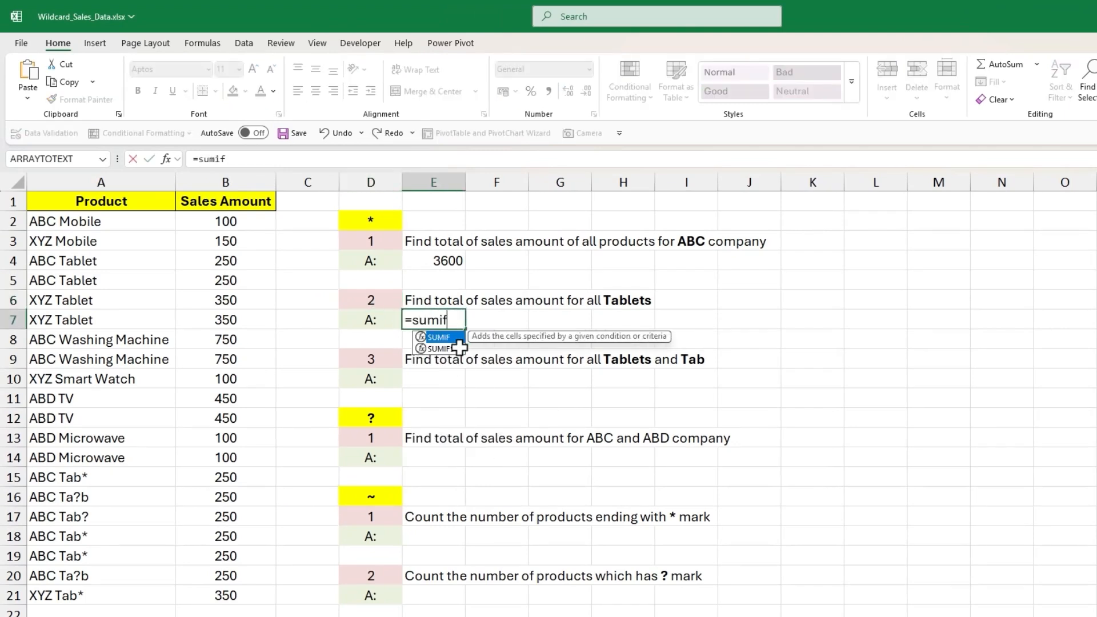
pyautogui.press('Tab')
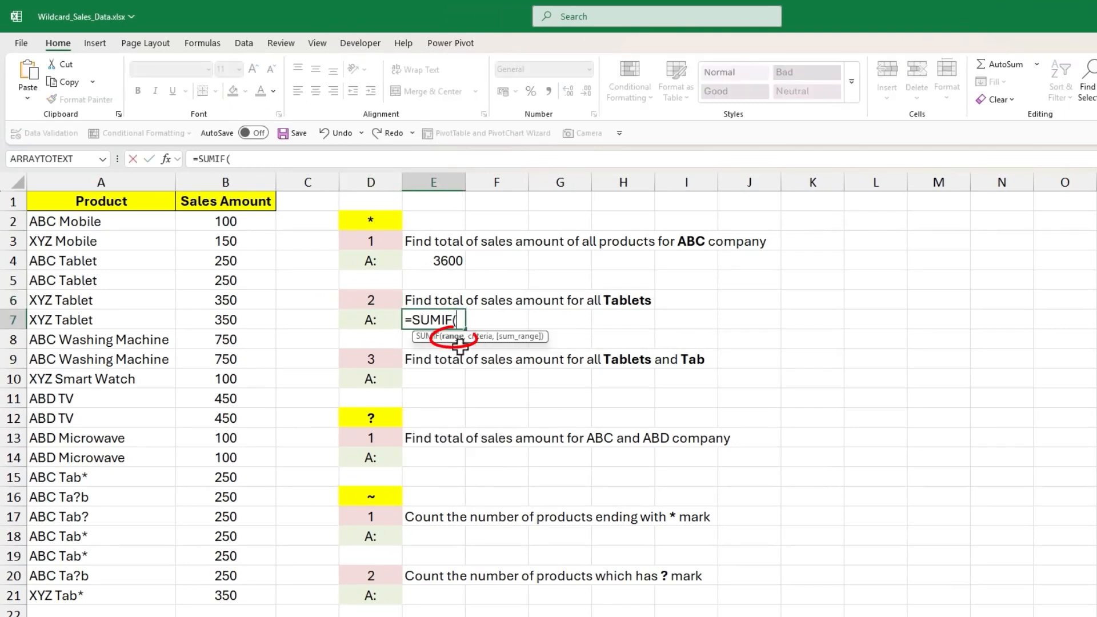
pyautogui.click(116, 182)
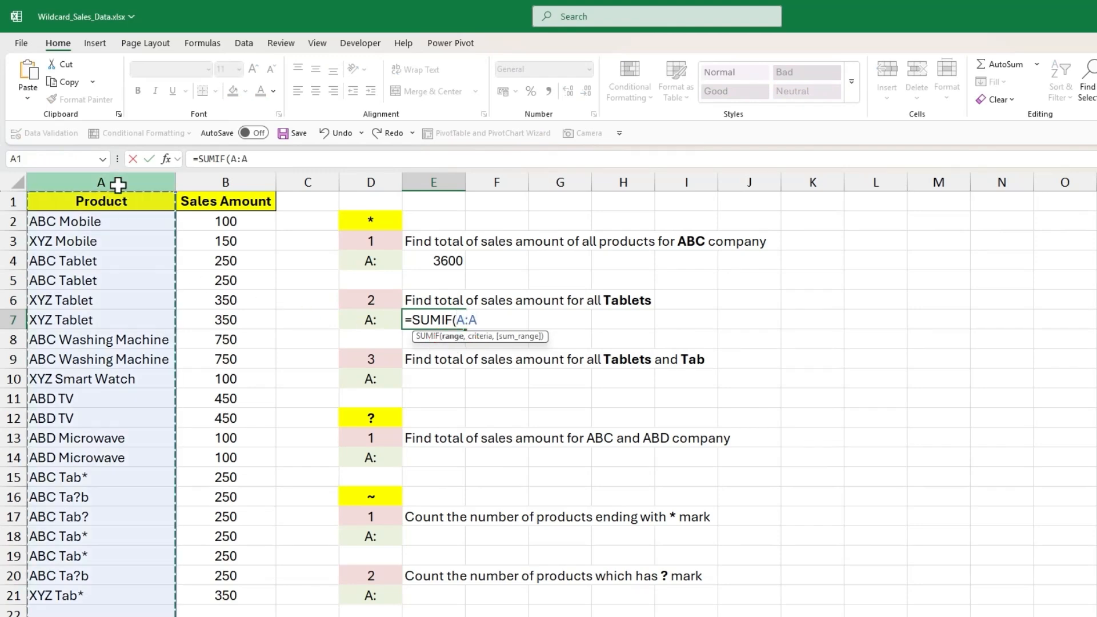
pyautogui.write(',')
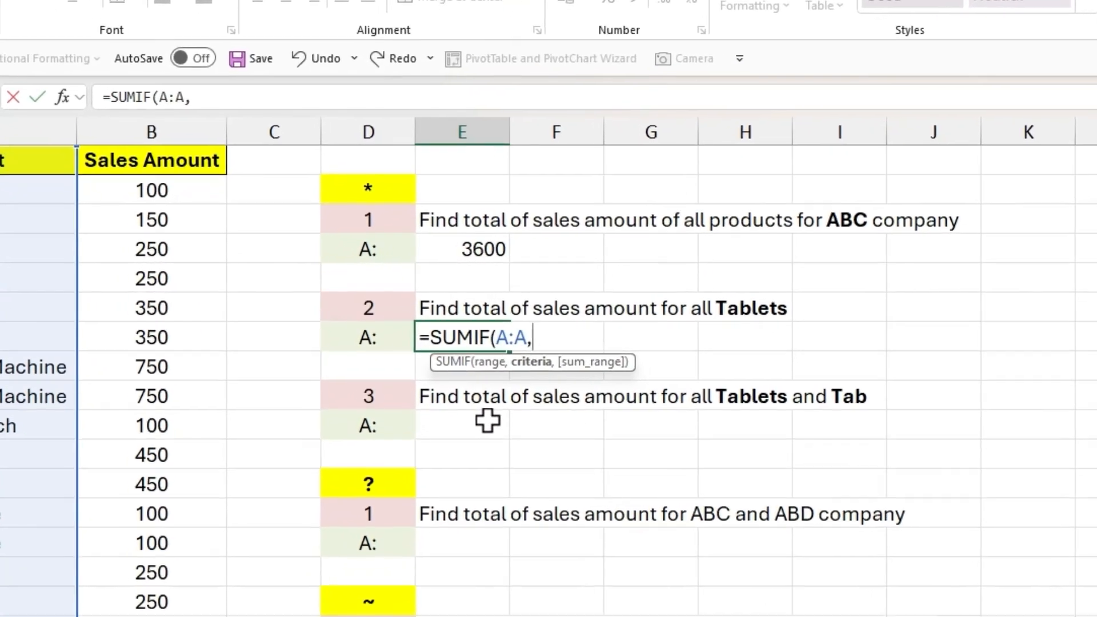
pyautogui.write('*Tabl')
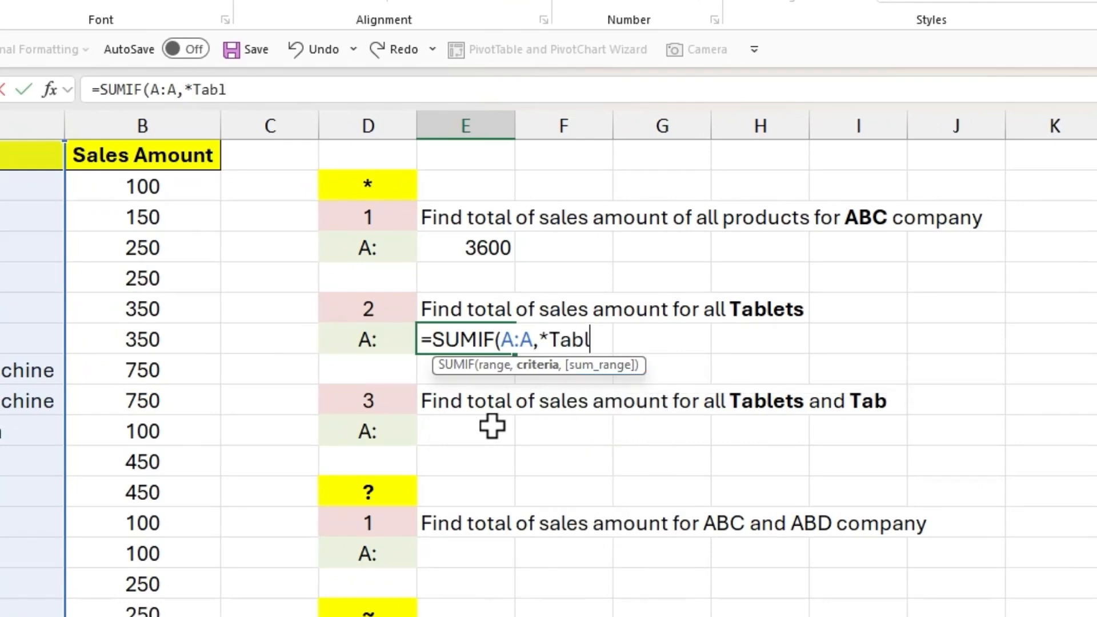
pyautogui.write('et')
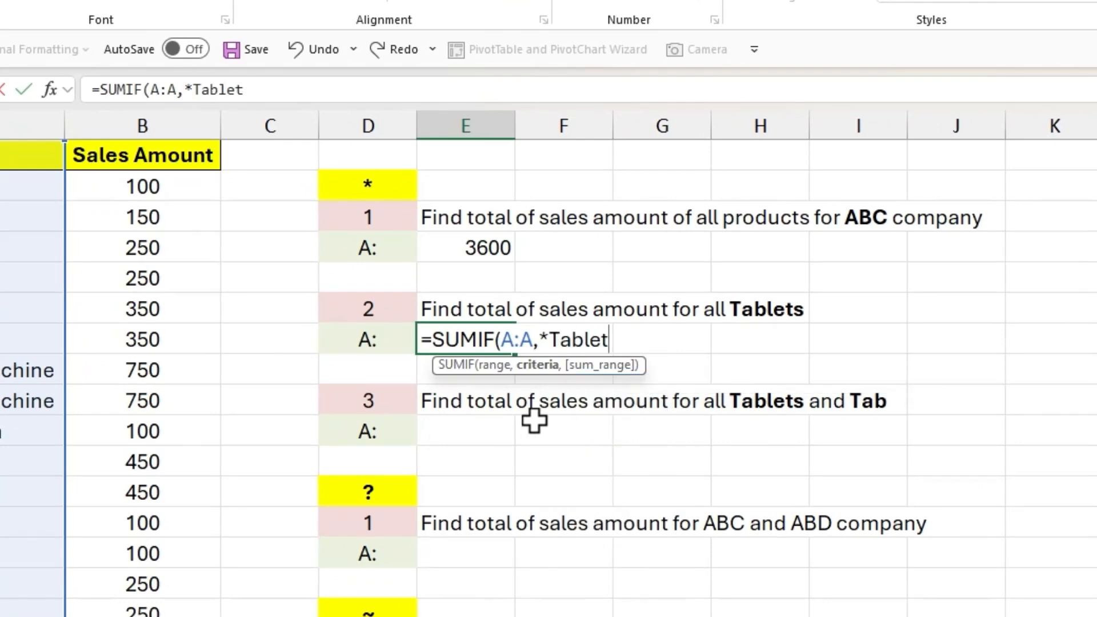
pyautogui.write('"')
pyautogui.click(540, 341)
pyautogui.write('"')
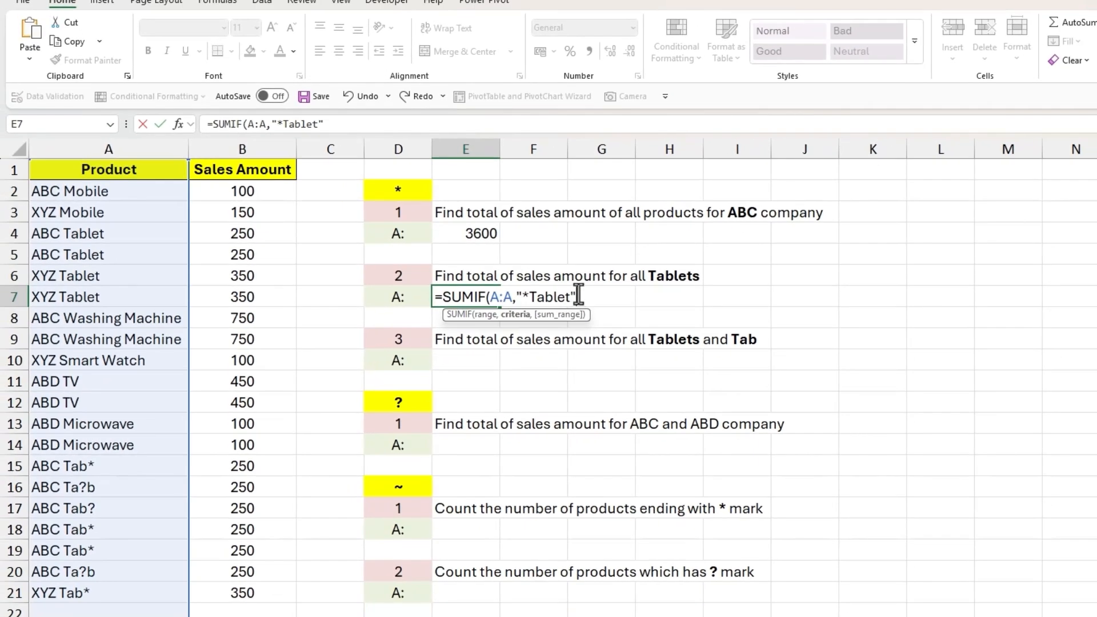
pyautogui.write(',')
pyautogui.click(253, 149)
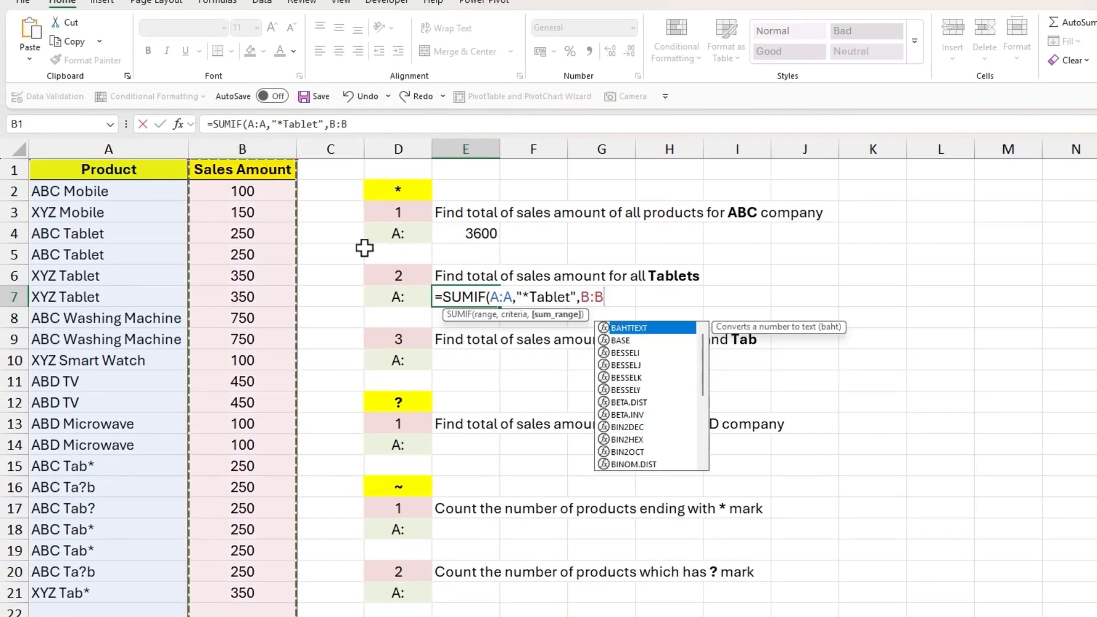
pyautogui.write(')')
pyautogui.press('Return')
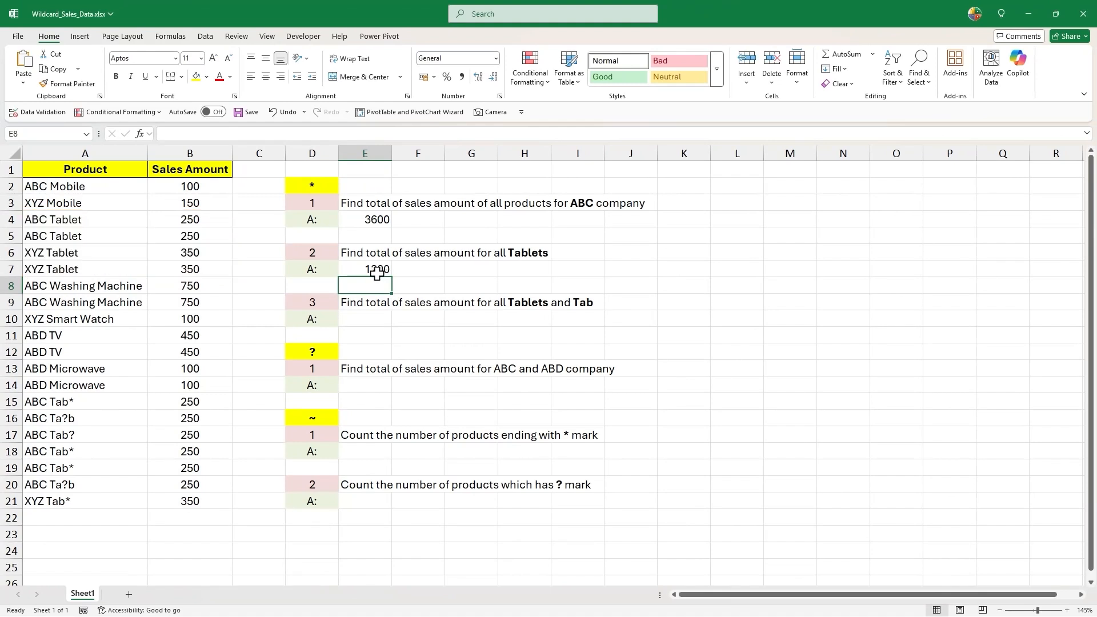
# Step: Total the sales of all Tablet and Tab products in E10 with =SUMIF(A:A,"*Tab*",B:B)
pyautogui.click(314, 301)
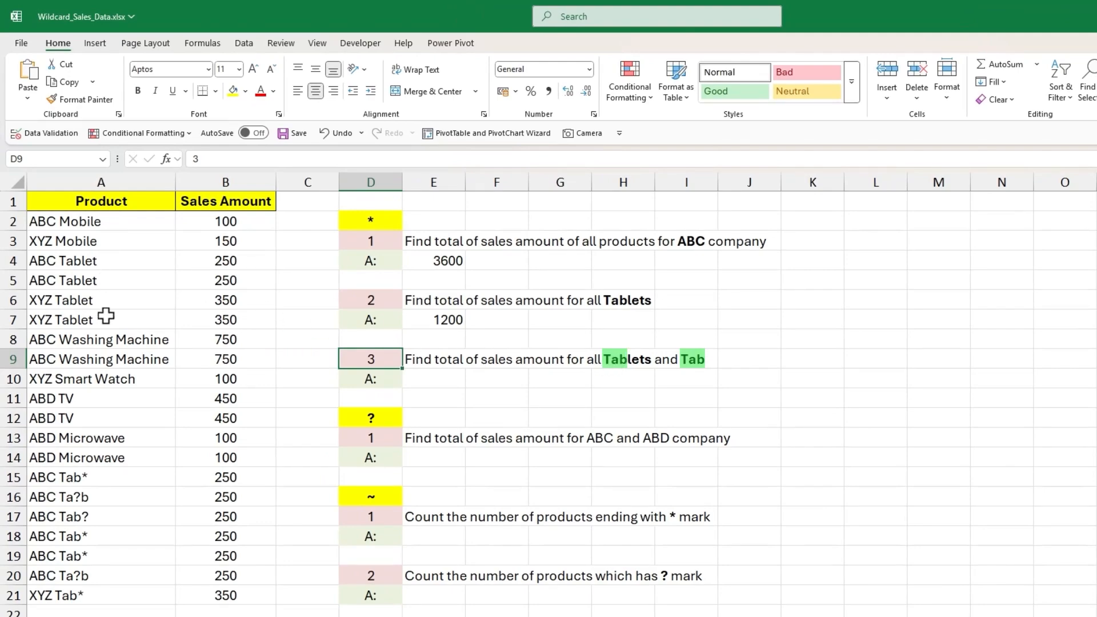
pyautogui.click(429, 377)
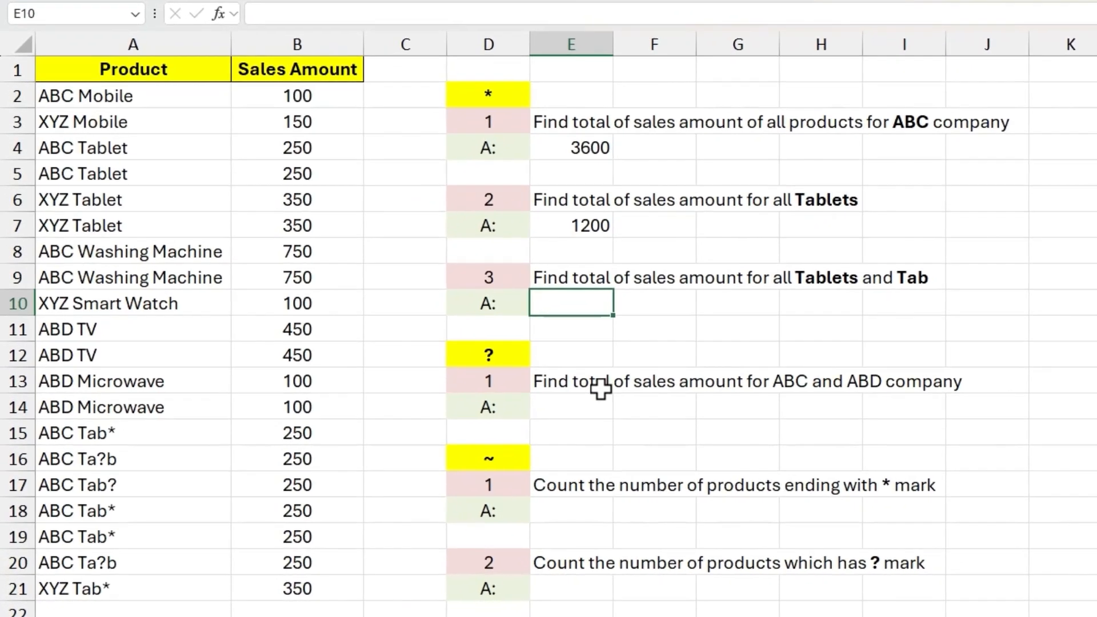
pyautogui.write('=SUMIF(')
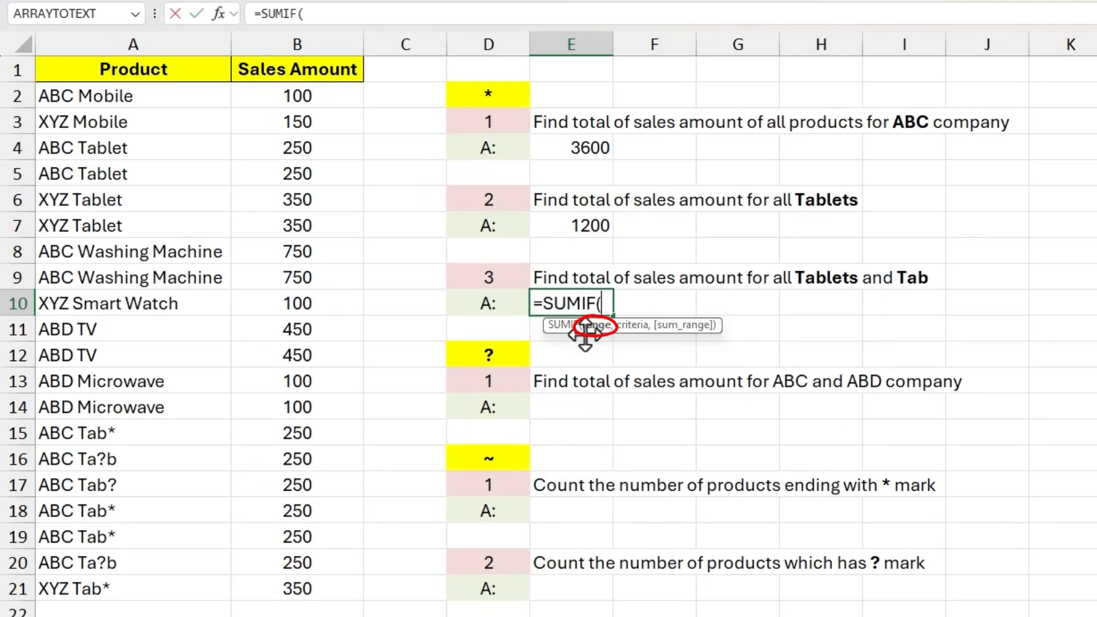
pyautogui.click(152, 49)
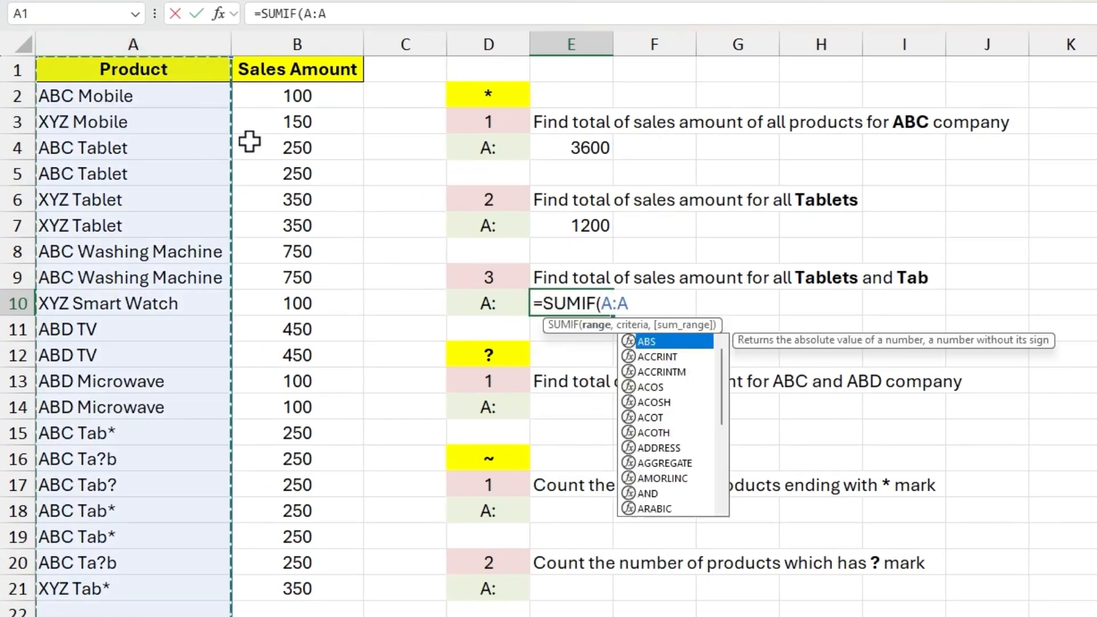
pyautogui.write(',')
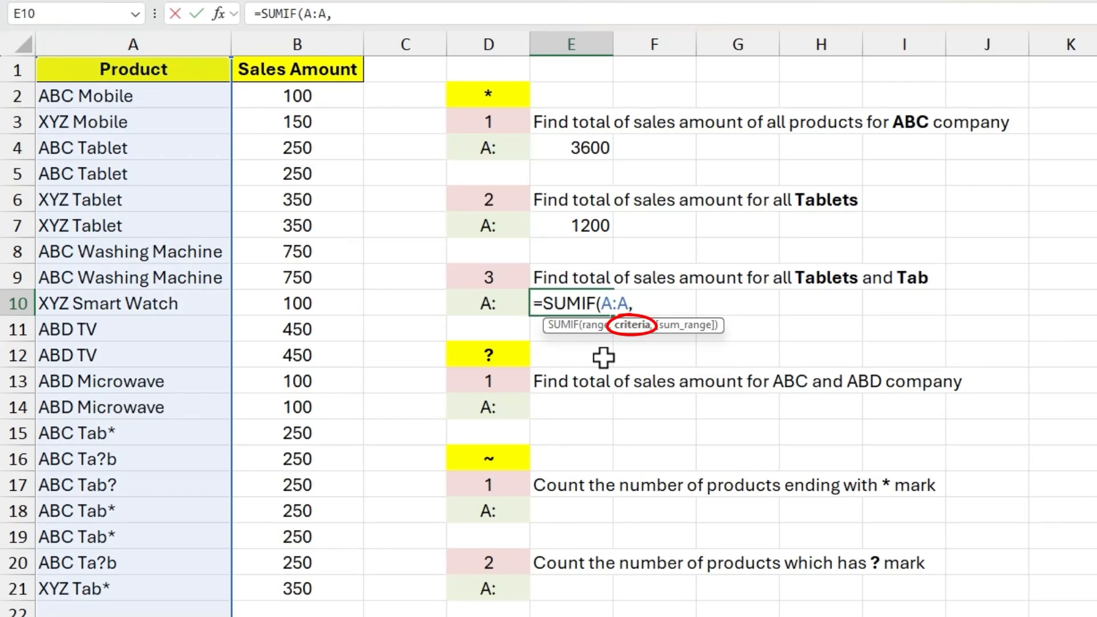
pyautogui.write('Tab')
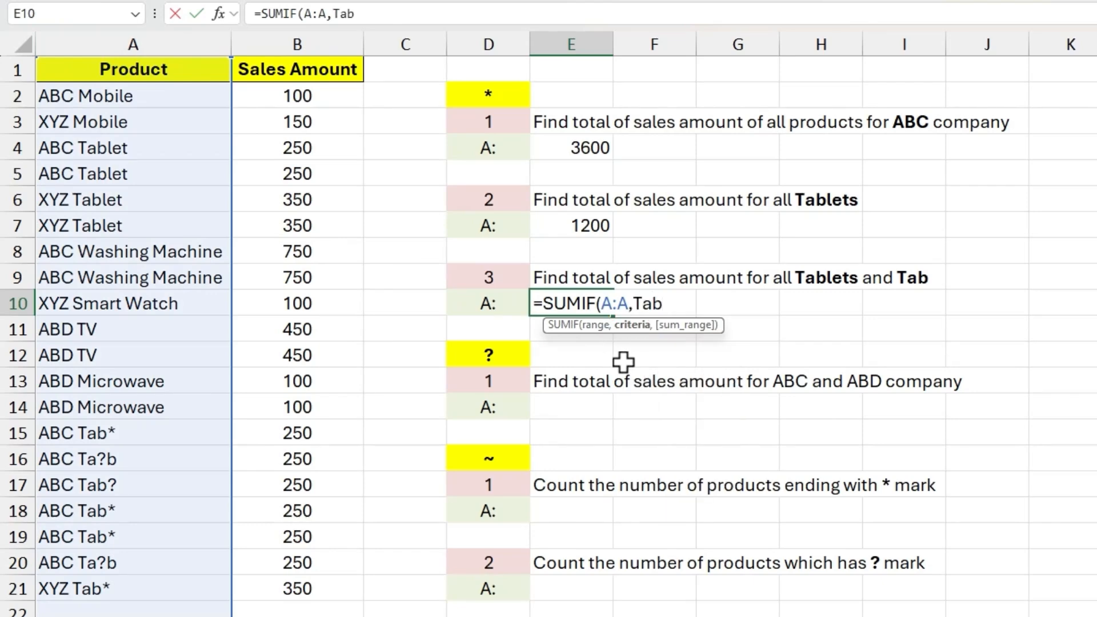
pyautogui.write('*')
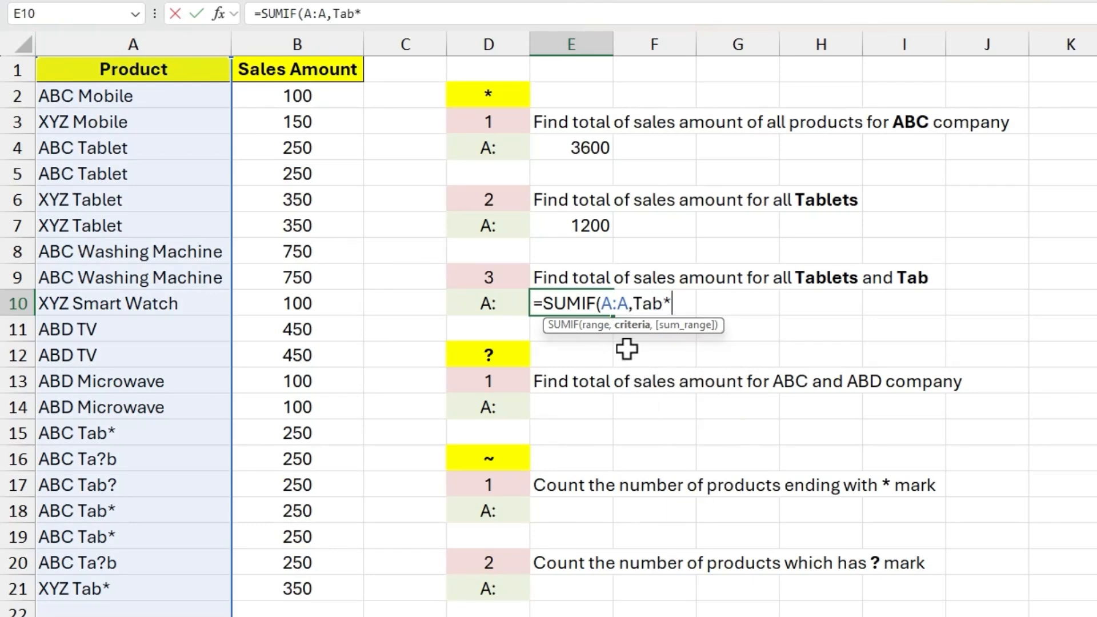
pyautogui.click(631, 304)
pyautogui.write('*')
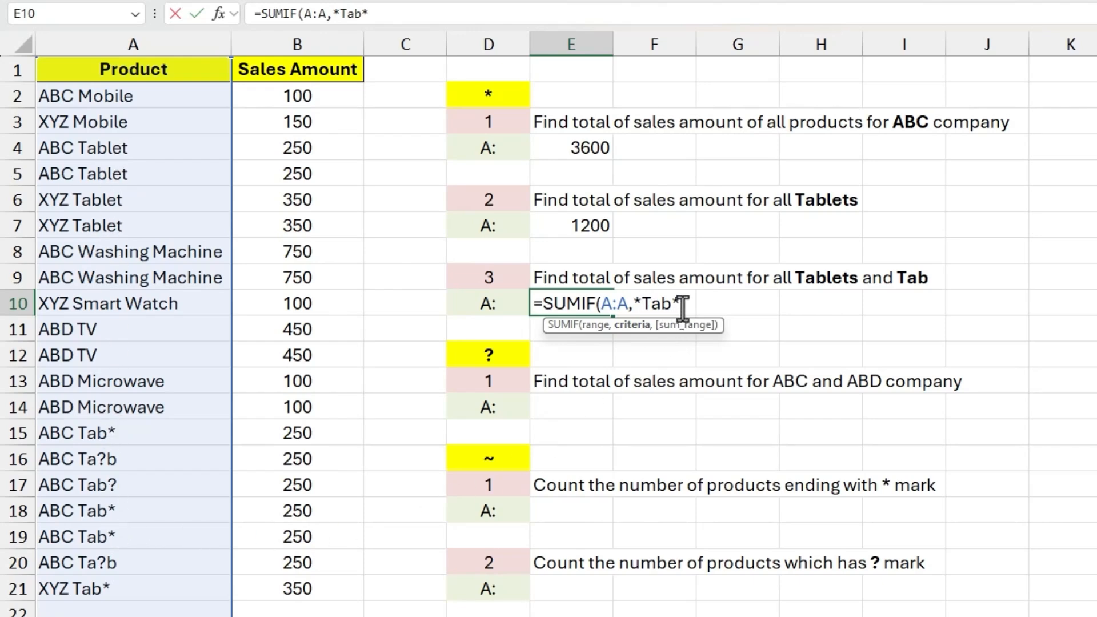
pyautogui.write('"')
pyautogui.click(634, 303)
pyautogui.write('",')
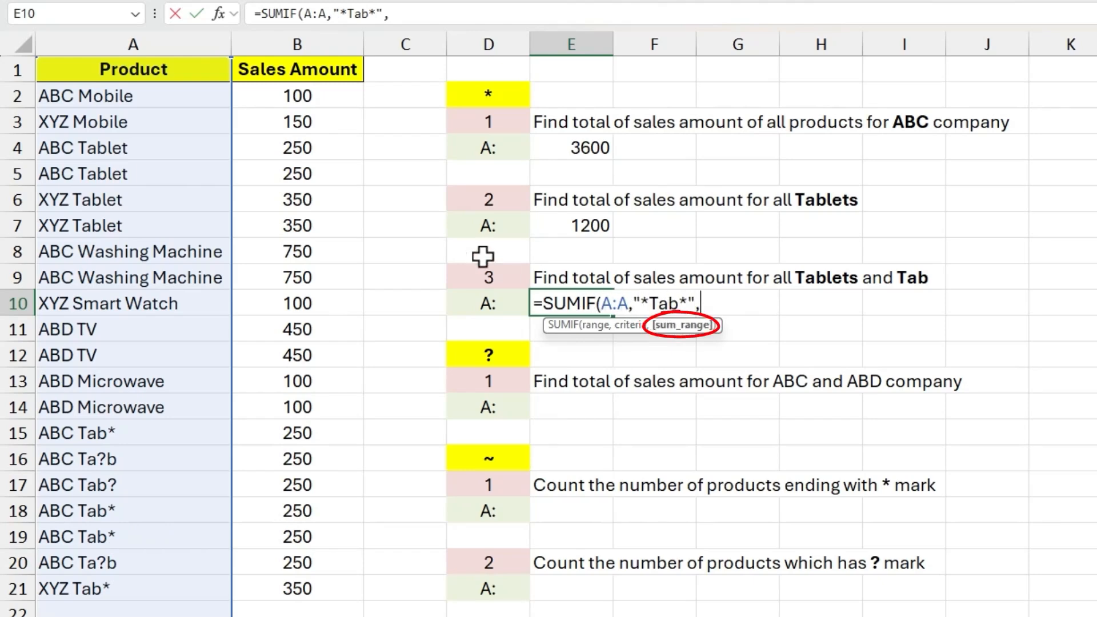
pyautogui.click(318, 47)
pyautogui.write(')')
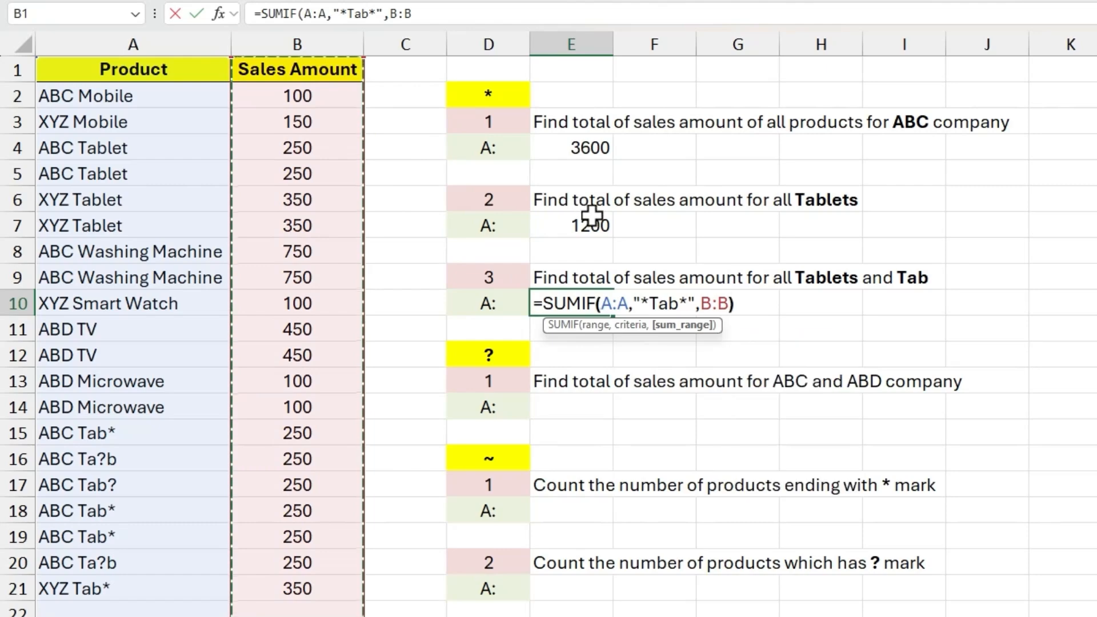
pyautogui.press('Return')
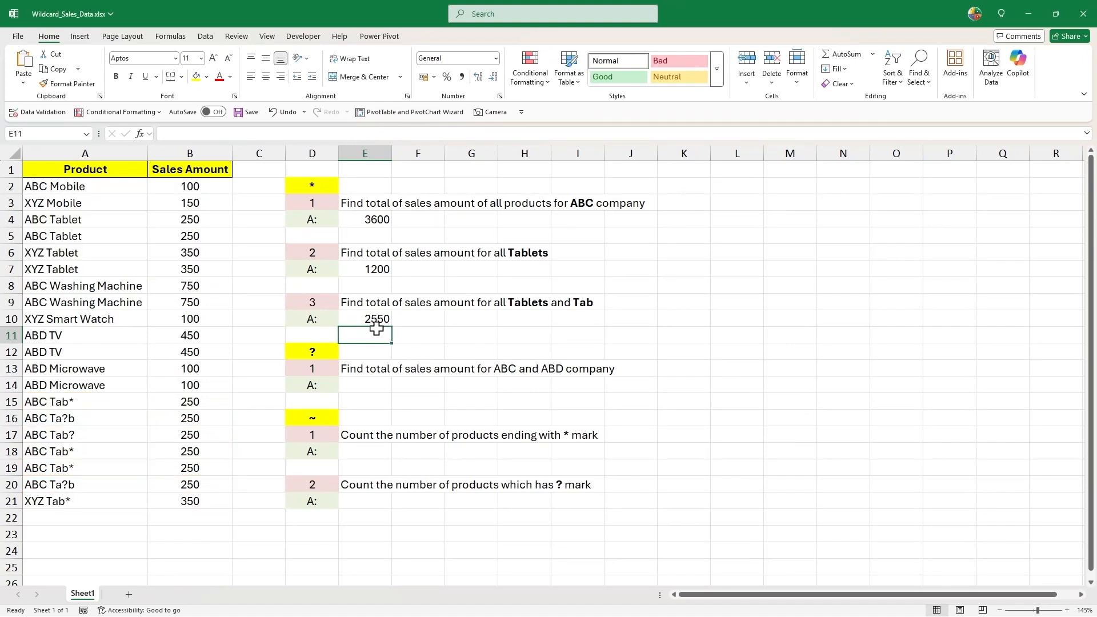
# Step: Total the sales of the ABC and ABD company products in E14 with =SUMIF(A:A,"AB?*",B:B)
pyautogui.click(315, 353)
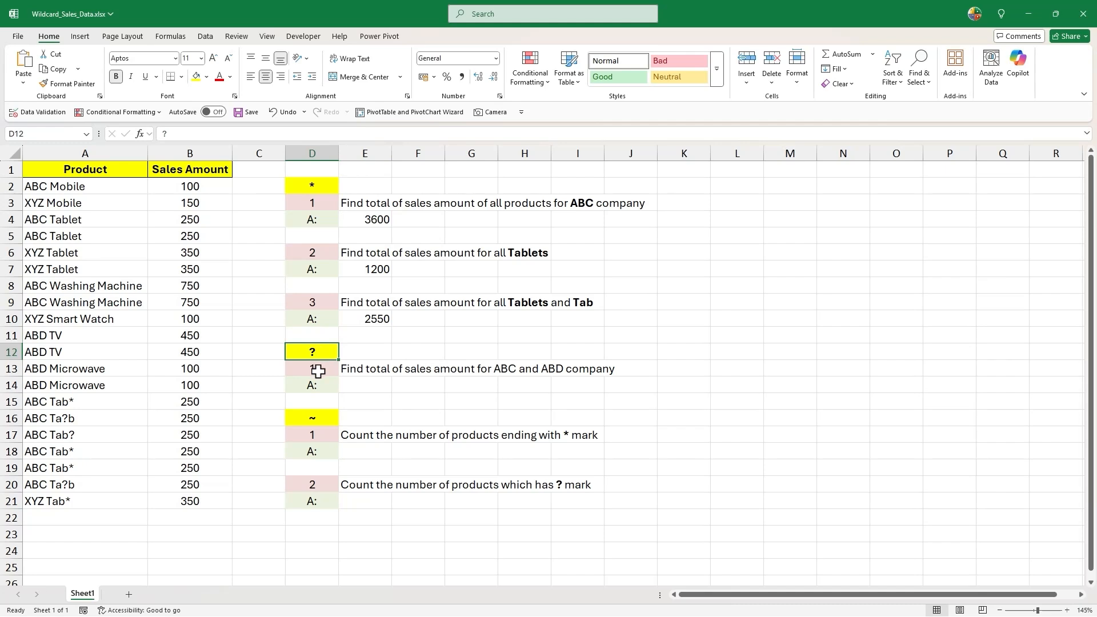
pyautogui.click(319, 371)
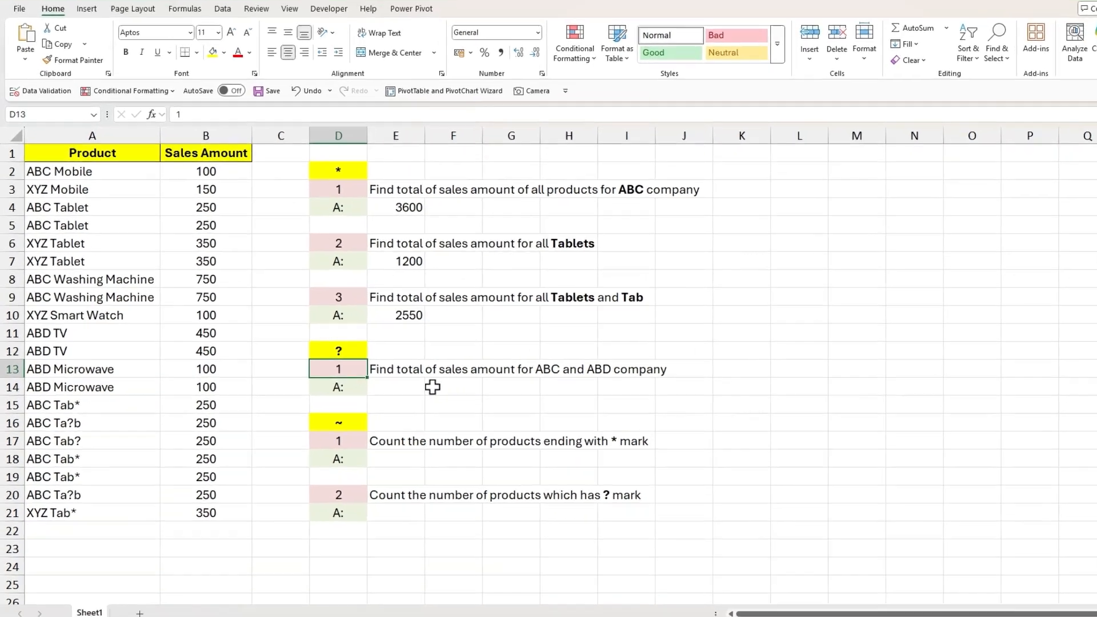
pyautogui.click(364, 385)
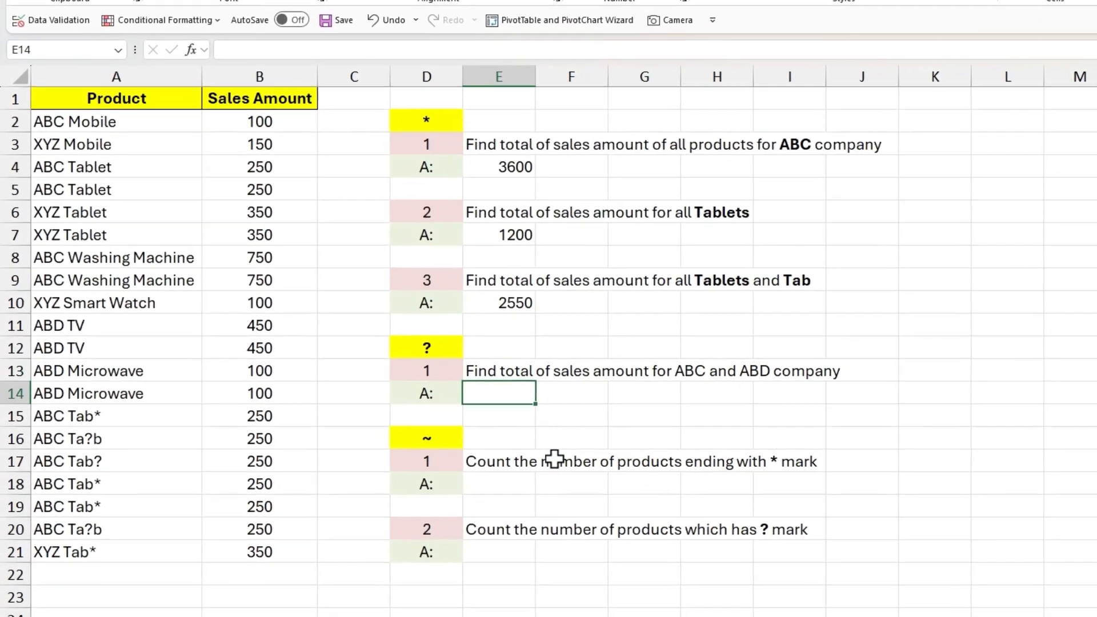
pyautogui.write('=sumif')
pyautogui.press('Tab')
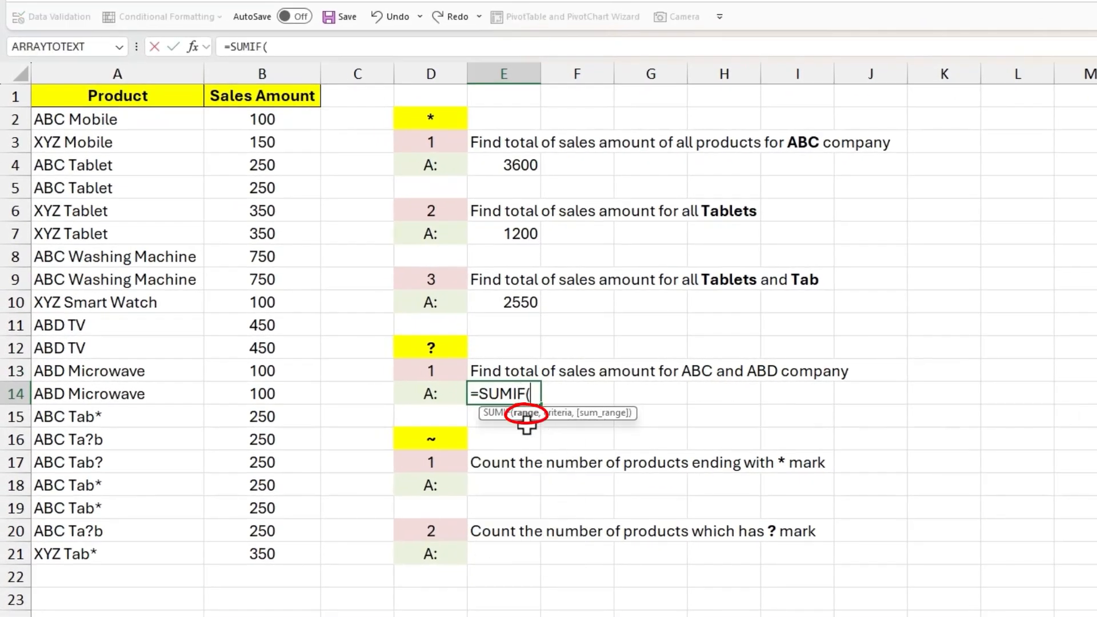
pyautogui.click(116, 75)
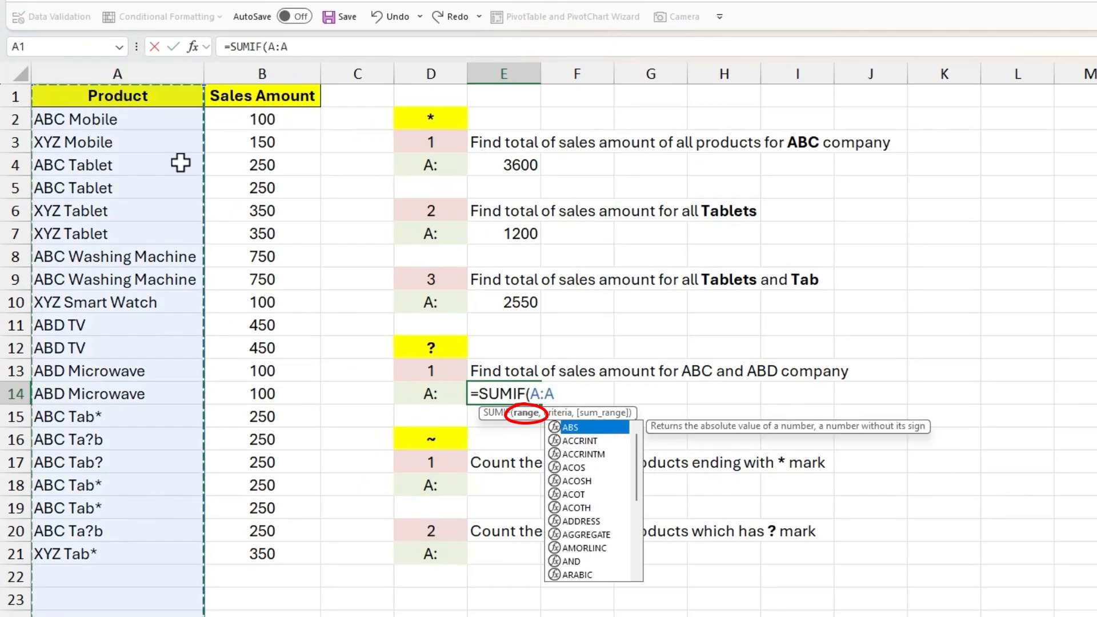
pyautogui.write(',')
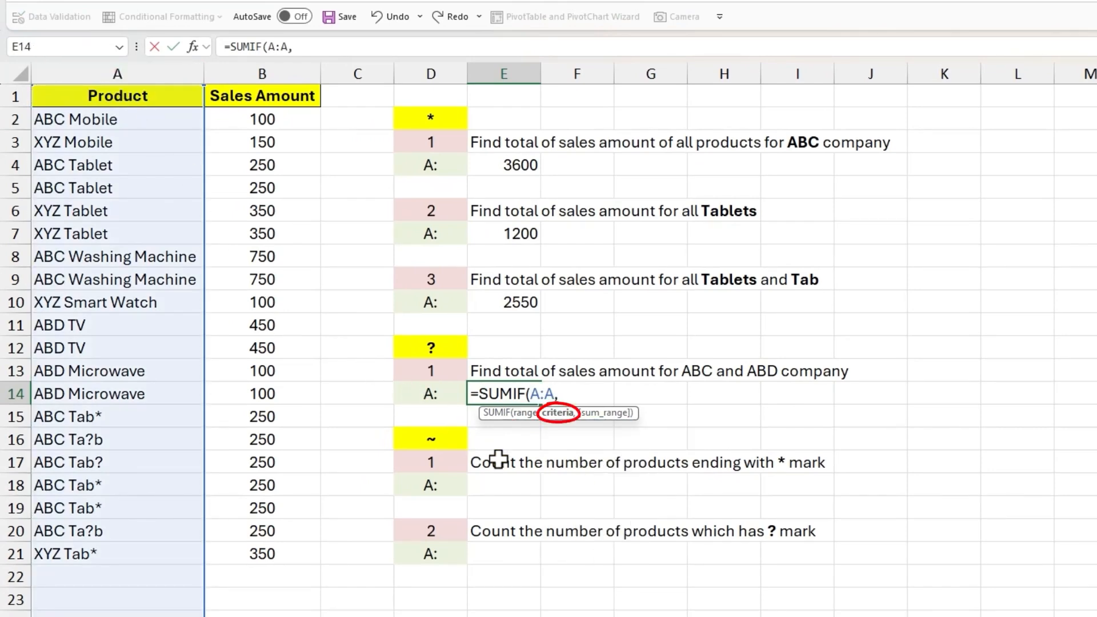
pyautogui.write('AB')
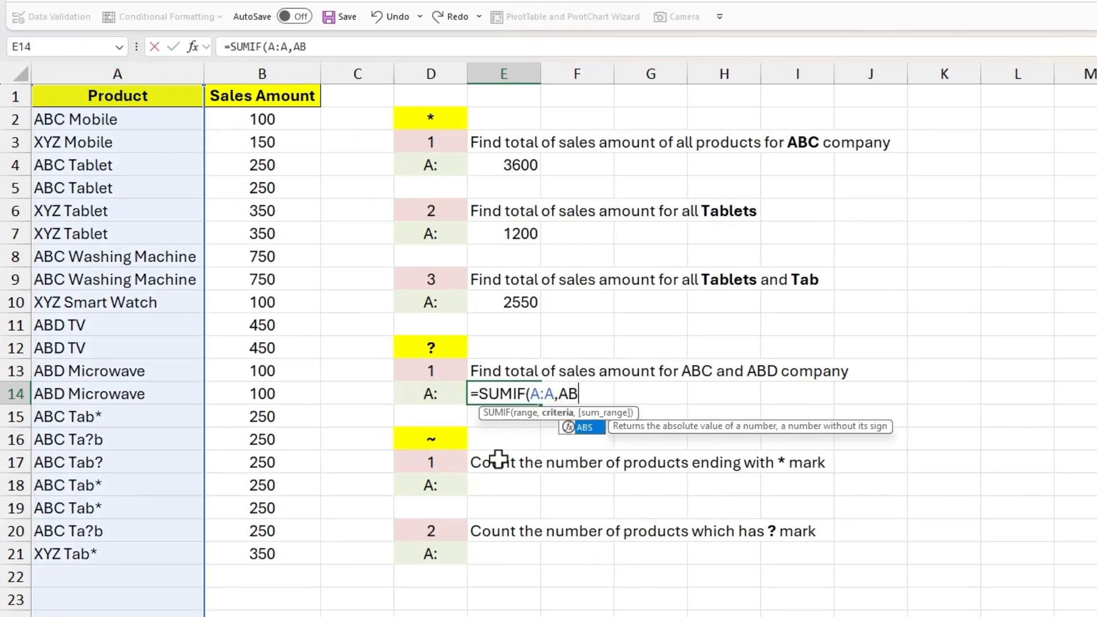
pyautogui.write('?*')
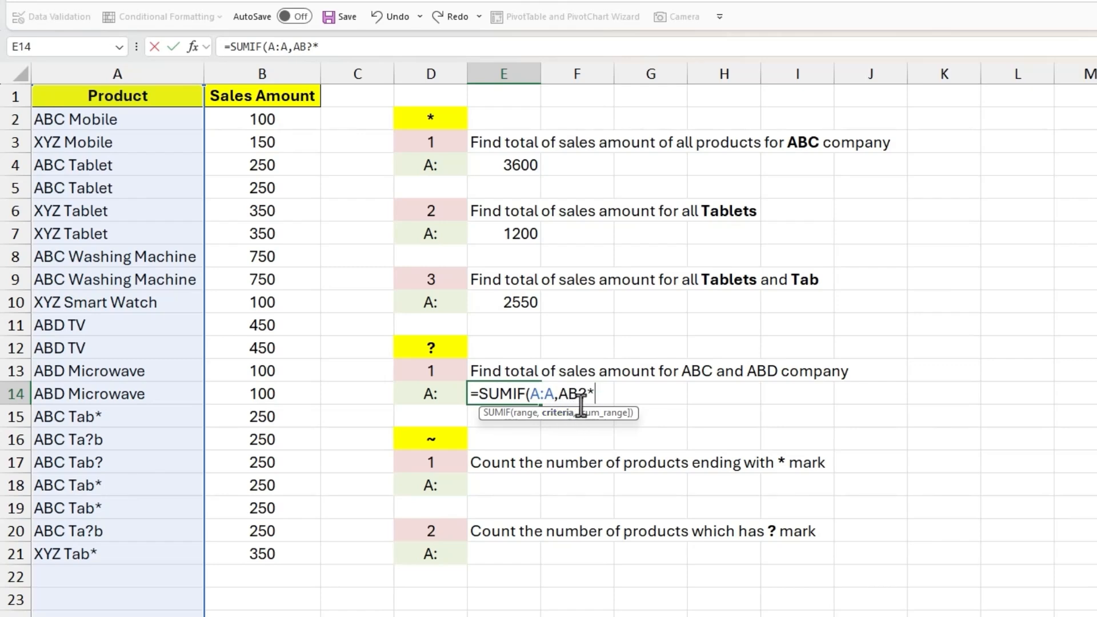
pyautogui.write('"')
pyautogui.click(565, 393)
pyautogui.write('"')
pyautogui.press('End')
pyautogui.write(',')
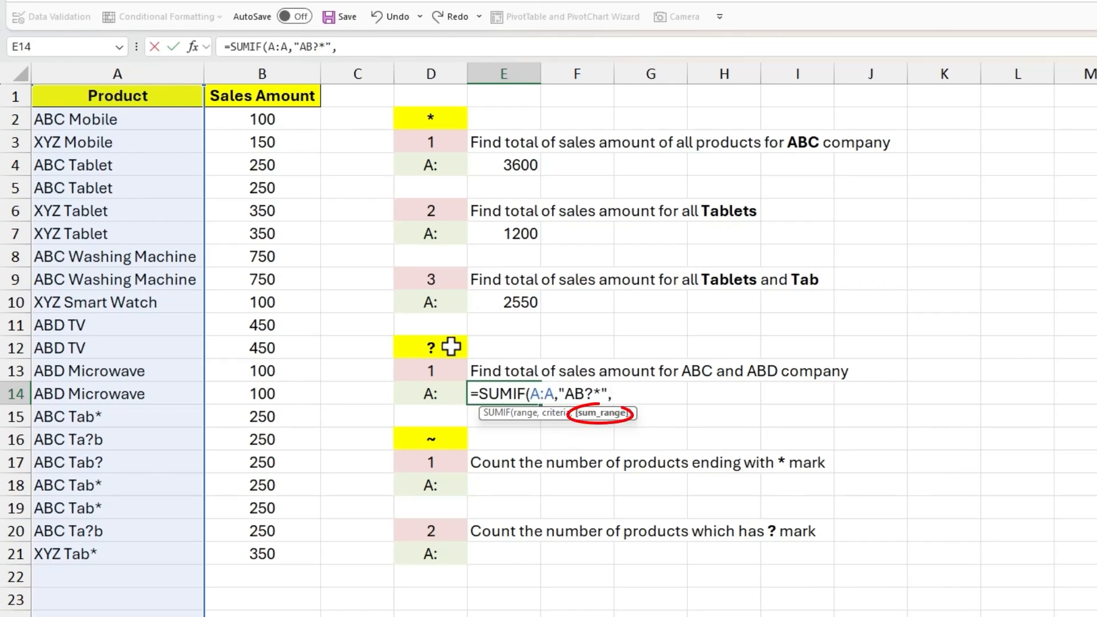
pyautogui.click(260, 76)
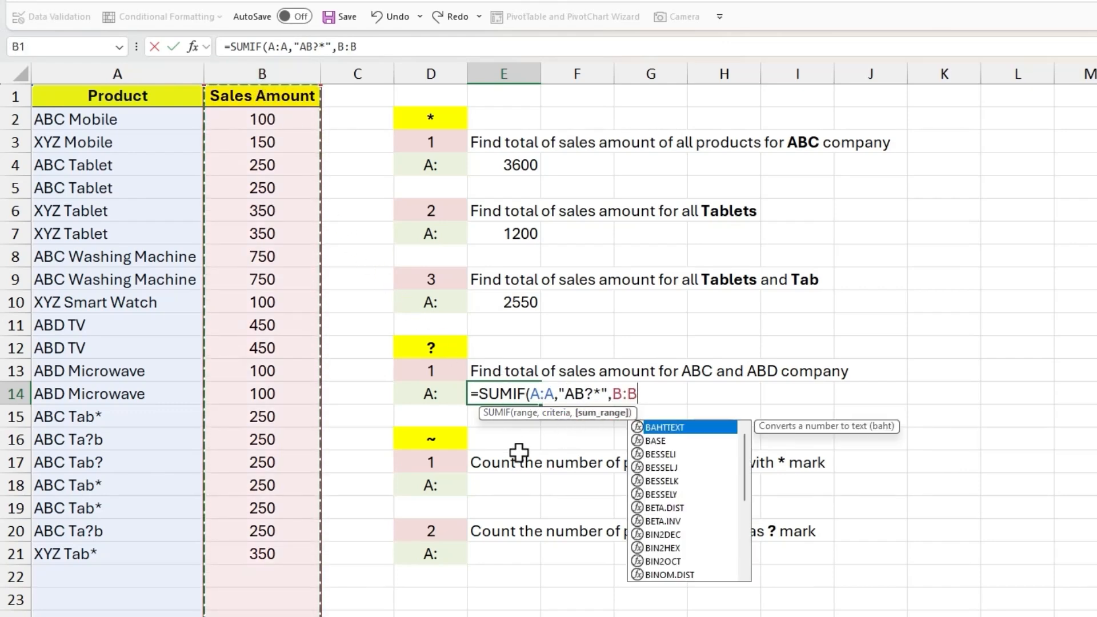
pyautogui.write(')')
pyautogui.press('Return')
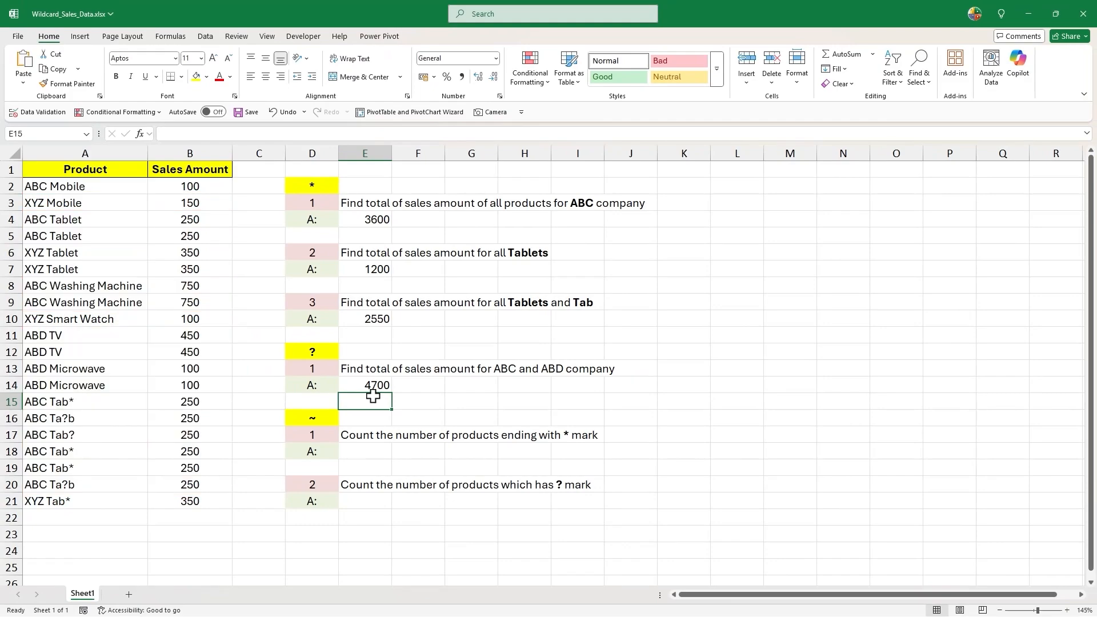
# Step: Count the products ending with an asterisk in E18 with =COUNTIF(A:A,"*~*")
pyautogui.click(333, 415)
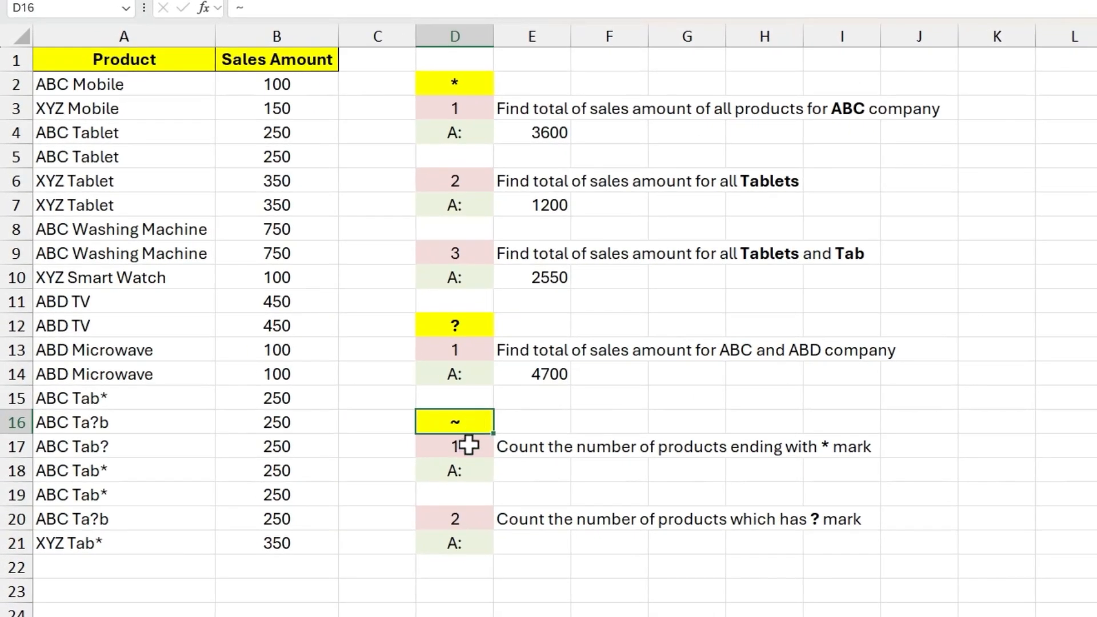
pyautogui.click(468, 445)
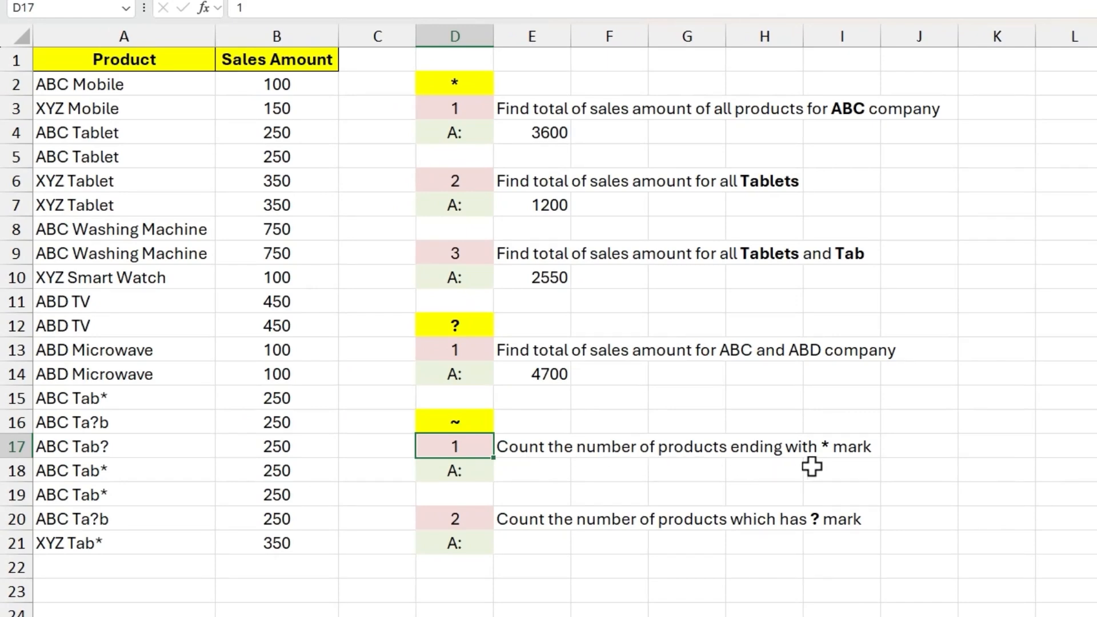
pyautogui.click(572, 471)
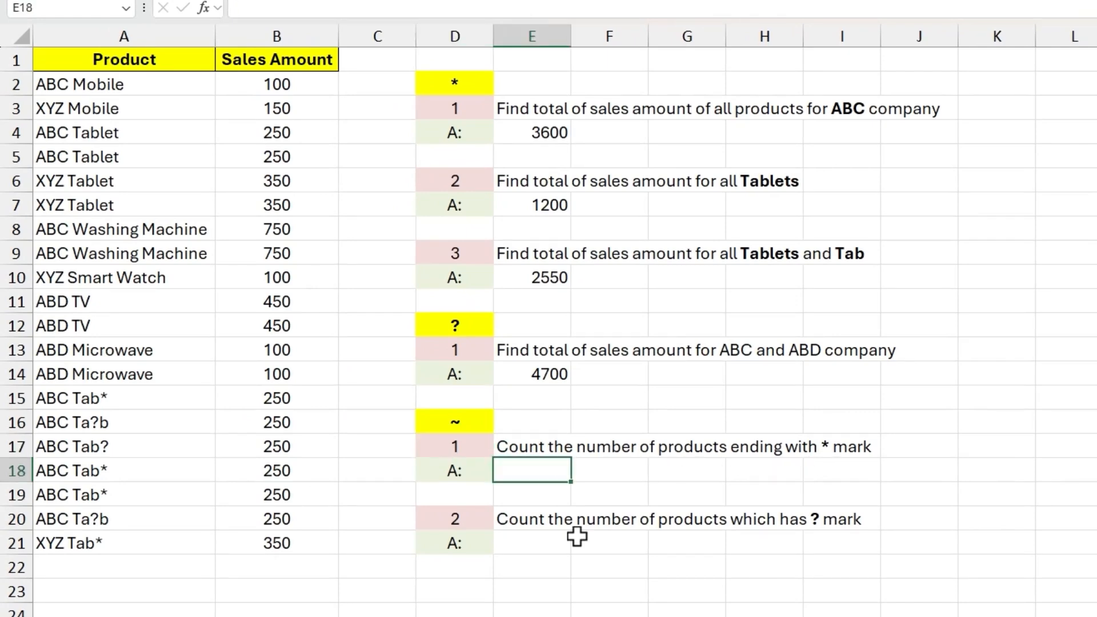
pyautogui.write('=countif')
pyautogui.press('Tab')
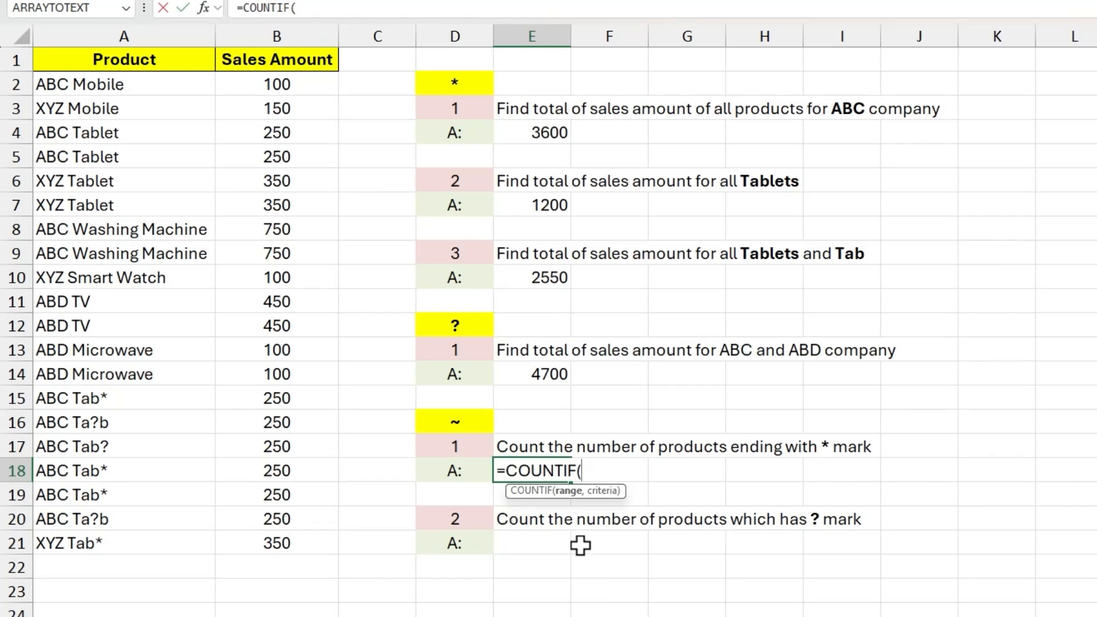
pyautogui.click(176, 36)
pyautogui.write(',*~*')
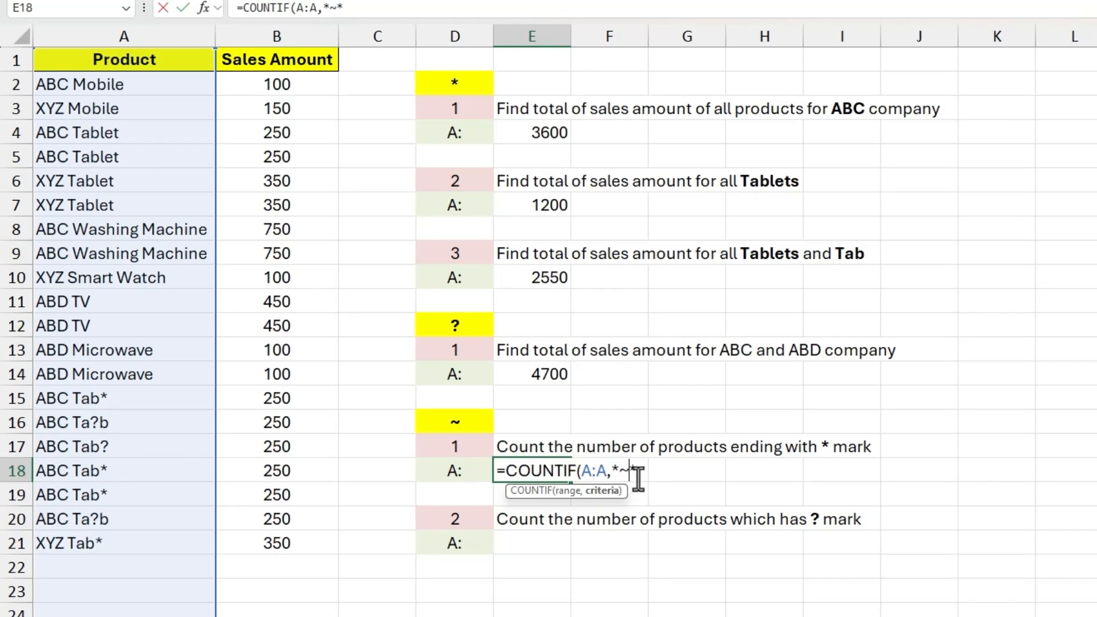
pyautogui.write('"')
pyautogui.click(609, 475)
pyautogui.write('"')
pyautogui.click(657, 476)
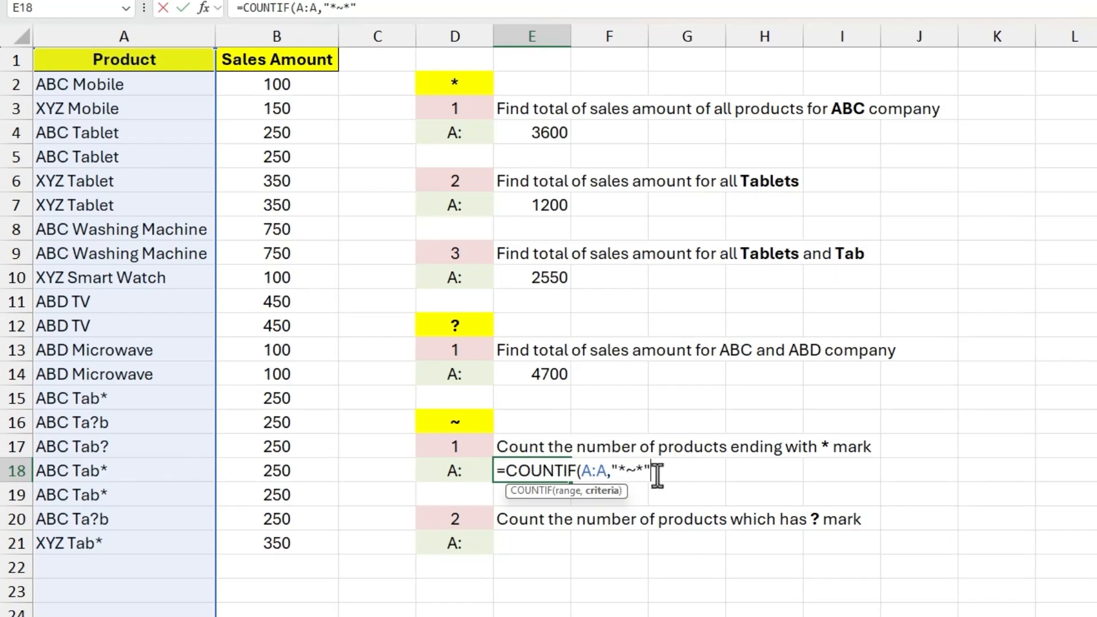
pyautogui.write(')')
pyautogui.press('Return')
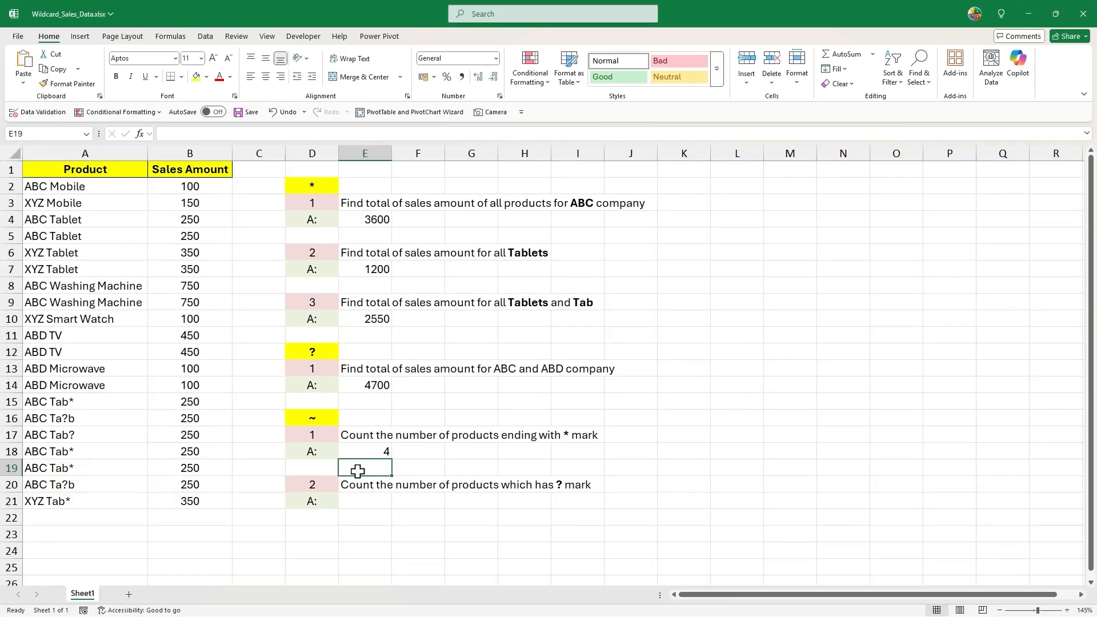
# Step: Count the products containing a question mark in E21 with =COUNTIF(A:A,"*~?*")
pyautogui.click(317, 485)
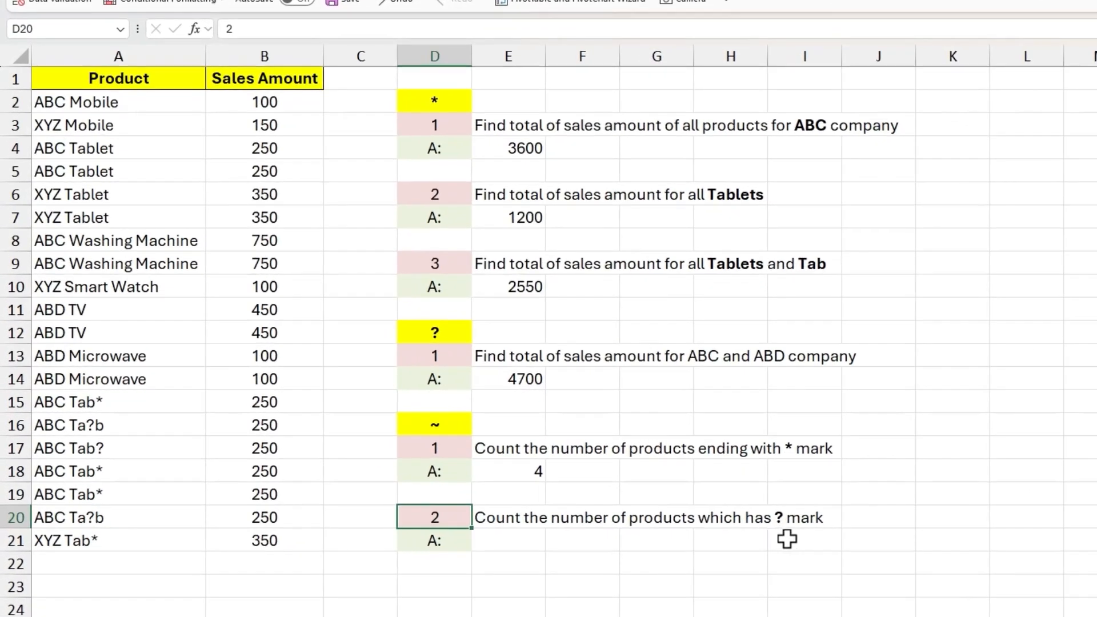
pyautogui.click(519, 541)
pyautogui.write('=countif')
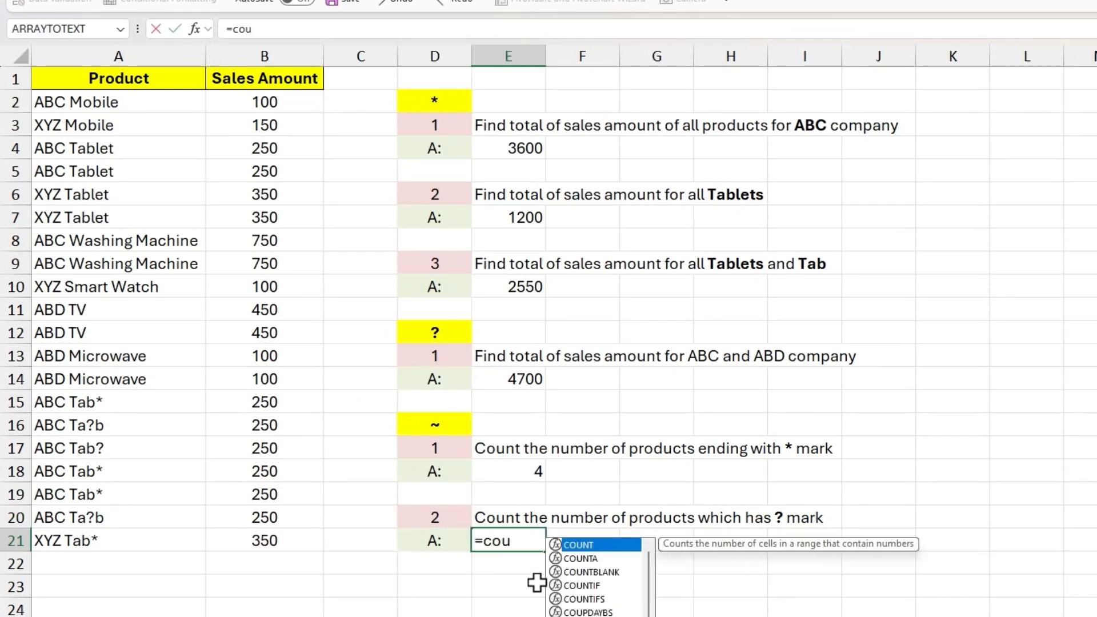
pyautogui.press('Tab')
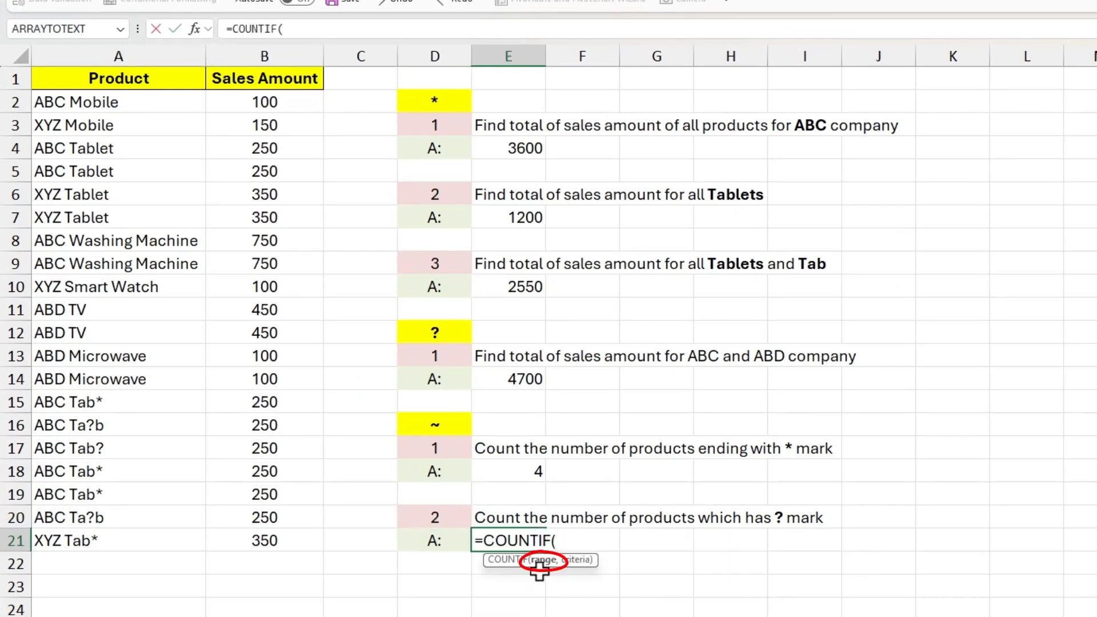
pyautogui.click(159, 56)
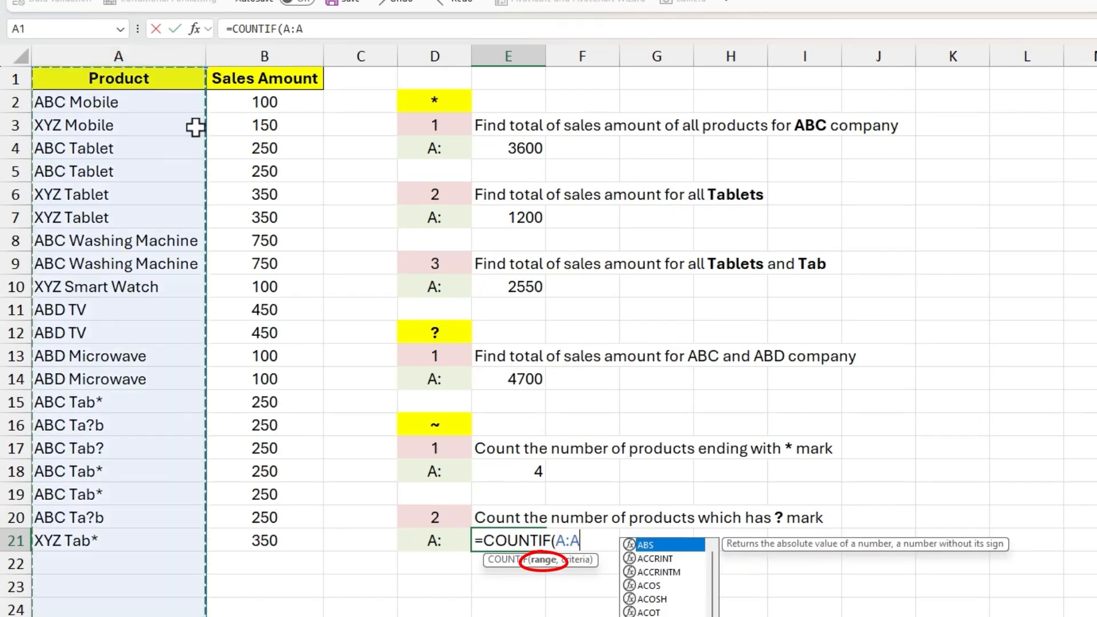
pyautogui.write(',')
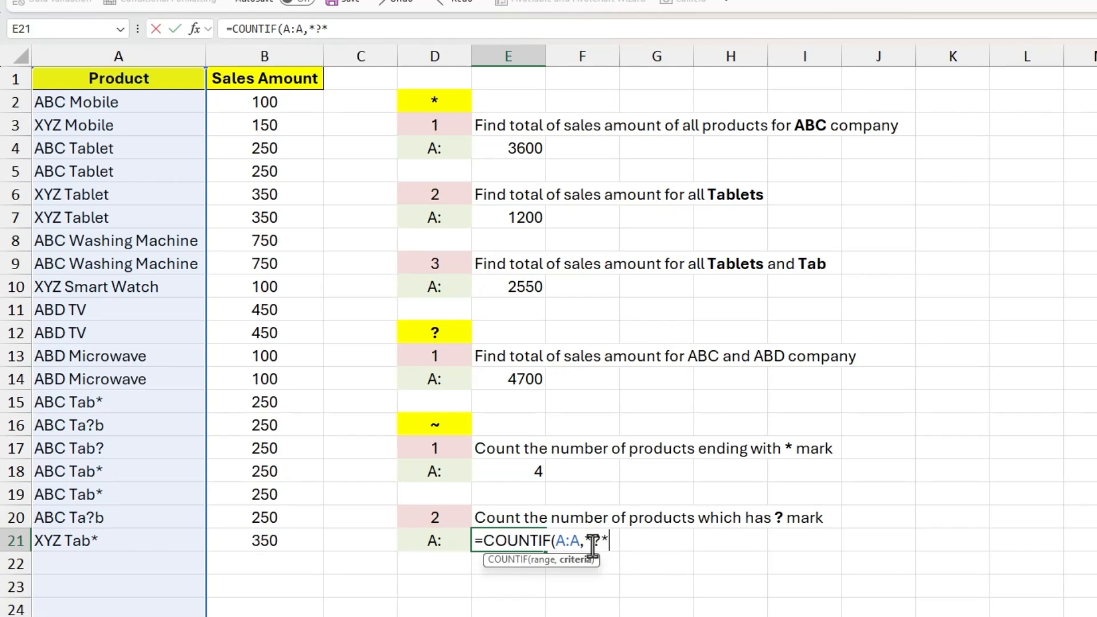
pyautogui.write('~')
pyautogui.click(620, 548)
pyautogui.write('"')
pyautogui.click(587, 540)
pyautogui.write('"')
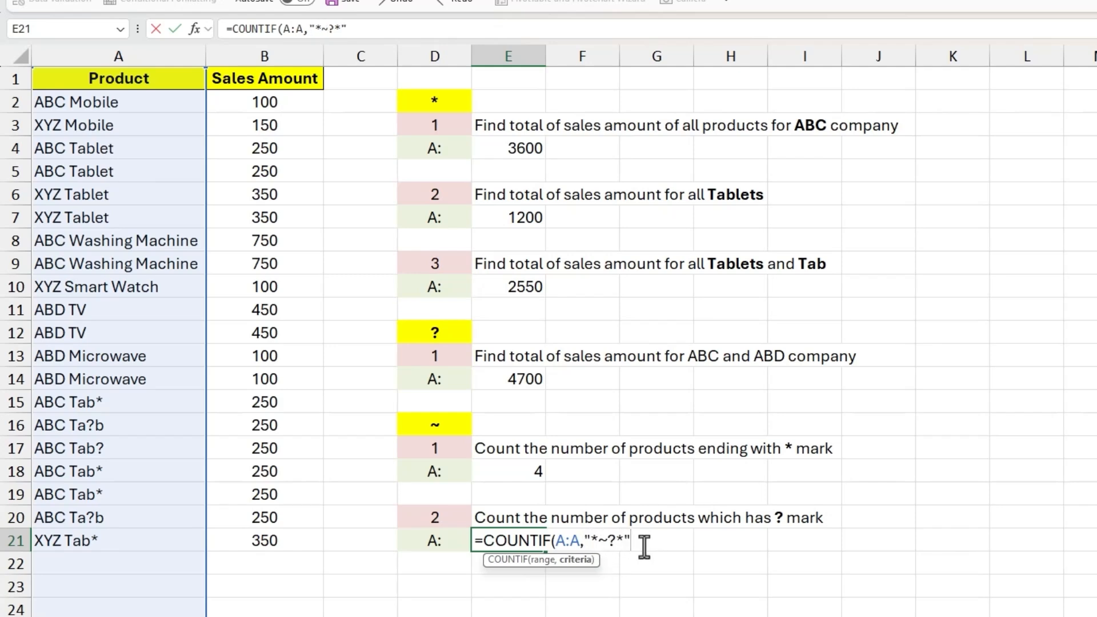
pyautogui.press('Return')
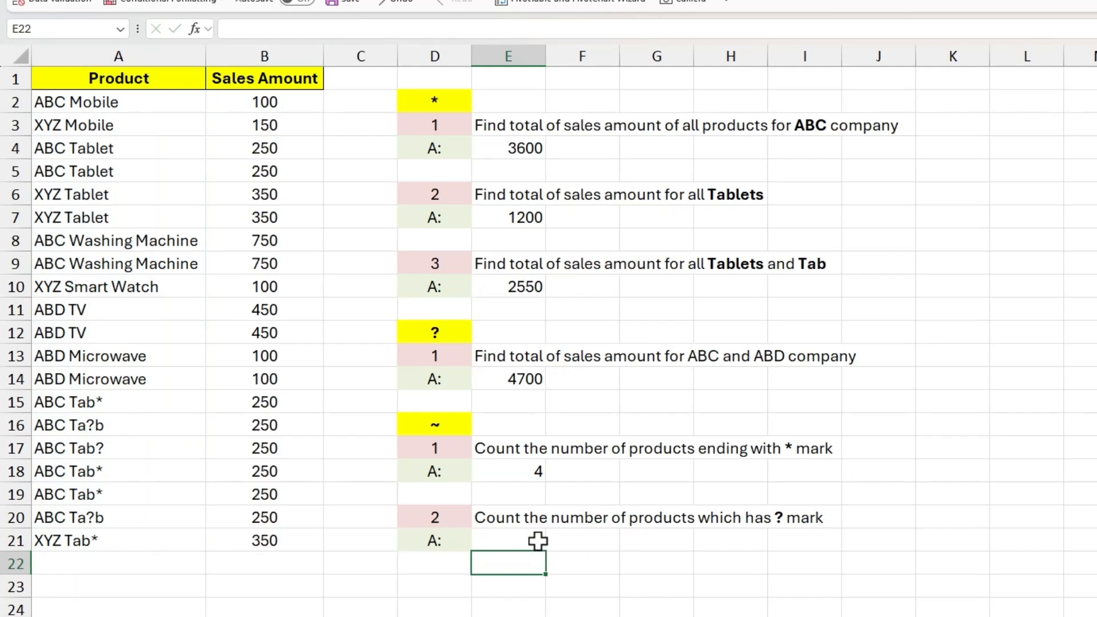